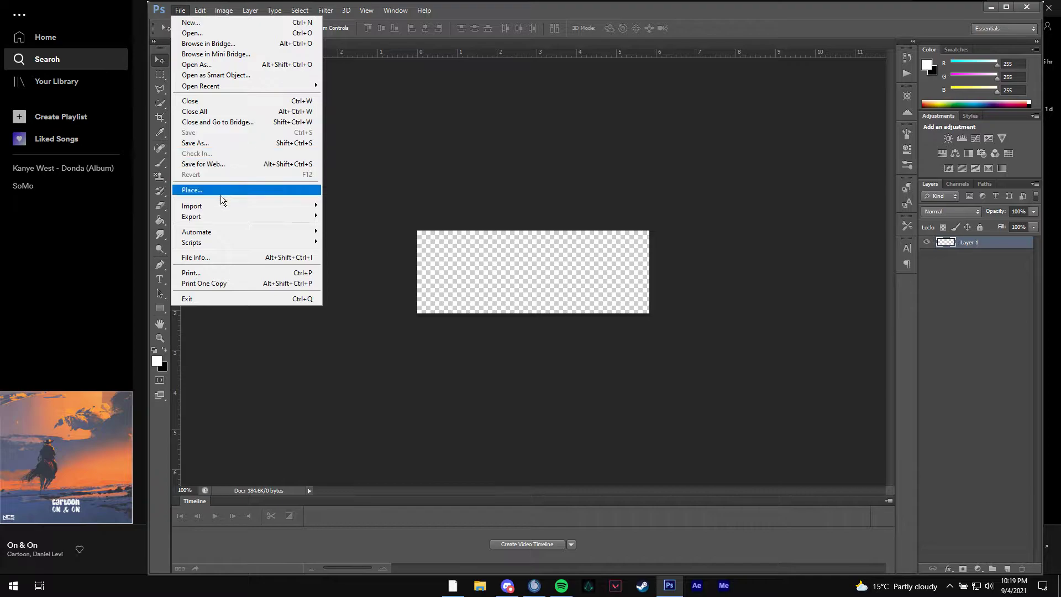
Place the image vjUaCfY from the photos folder on drive D and scale it to about 108% to fill the canvas
double_click(679, 293)
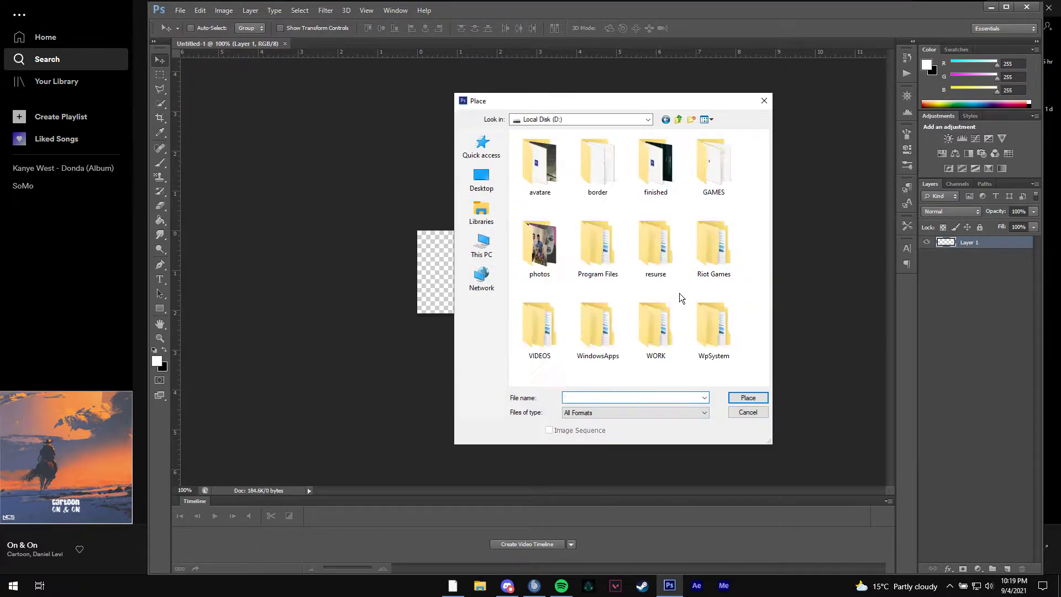
double_click(539, 246)
scroll(618, 274, down, 3)
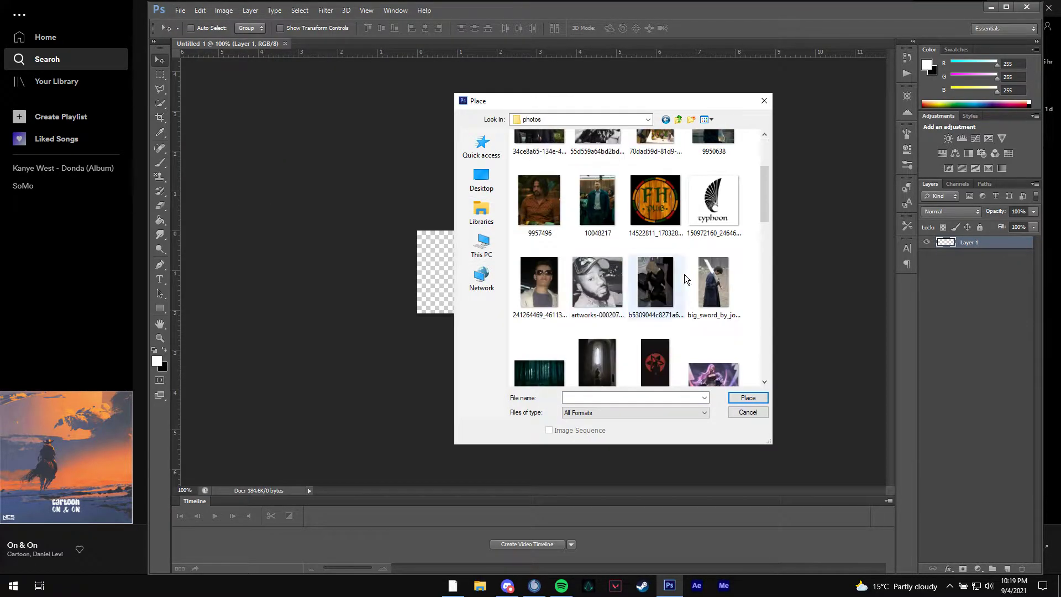
scroll(685, 274, down, 10)
double_click(553, 317)
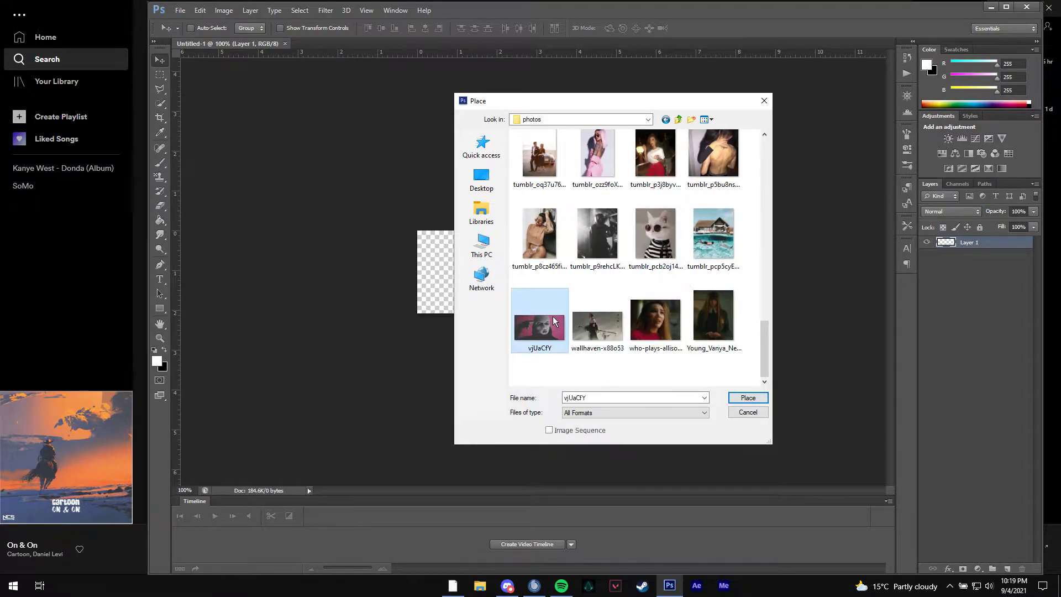
drag(617, 315, 652, 331)
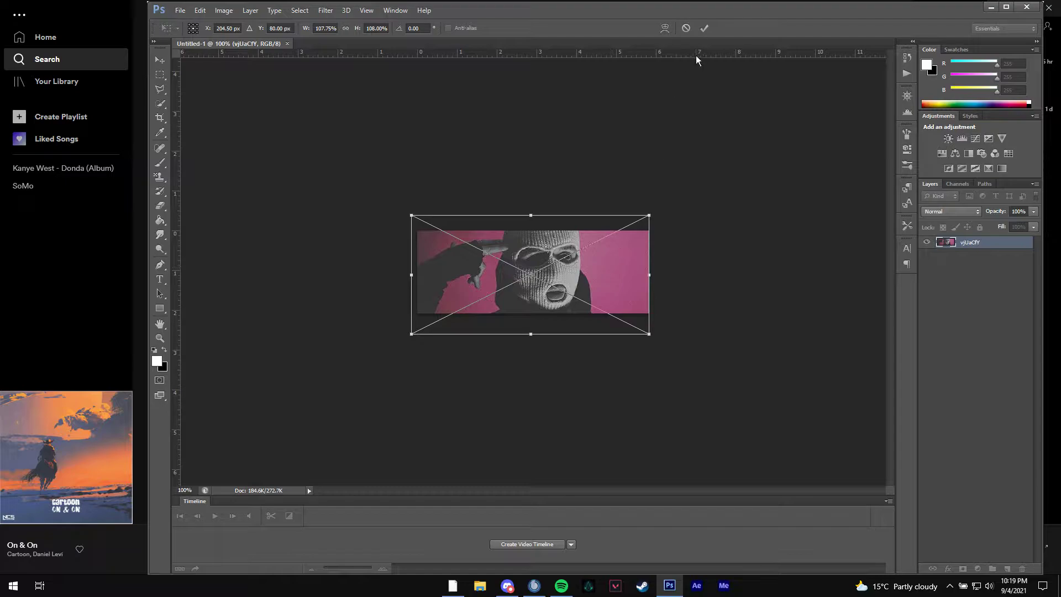
click(704, 29)
Run the Batch automation on the placed image to generate its copies and adjustment layers, and add a new empty layer above Layer 3
click(180, 9)
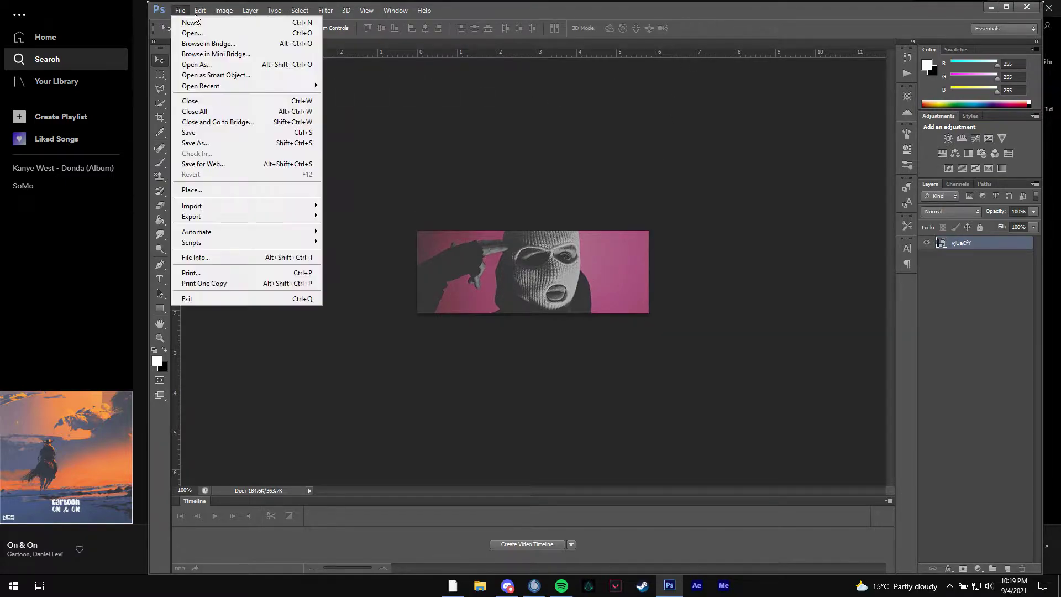
mouse_move(261, 233)
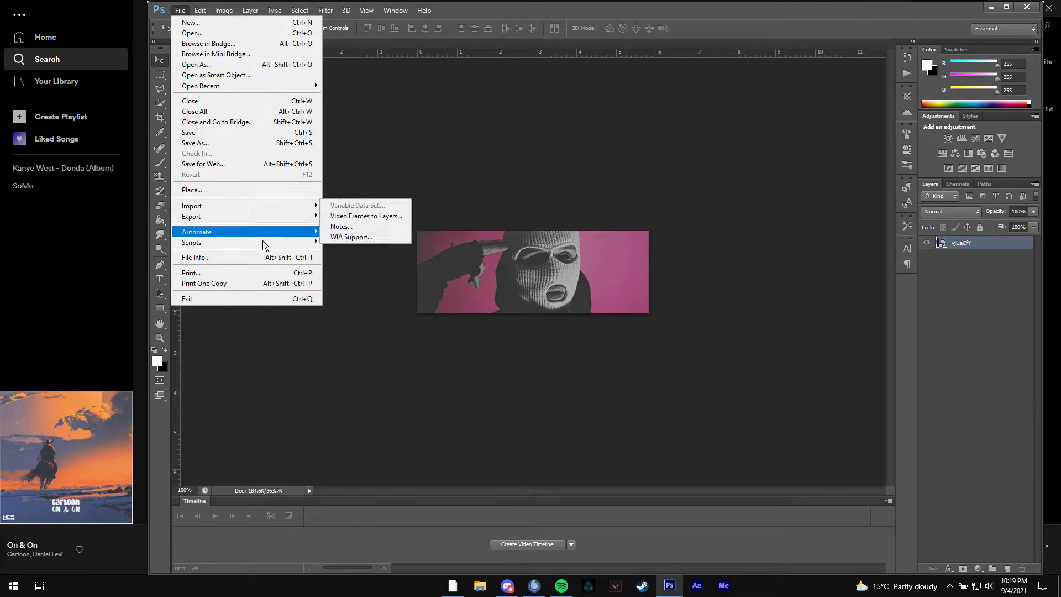
click(349, 232)
key(Return)
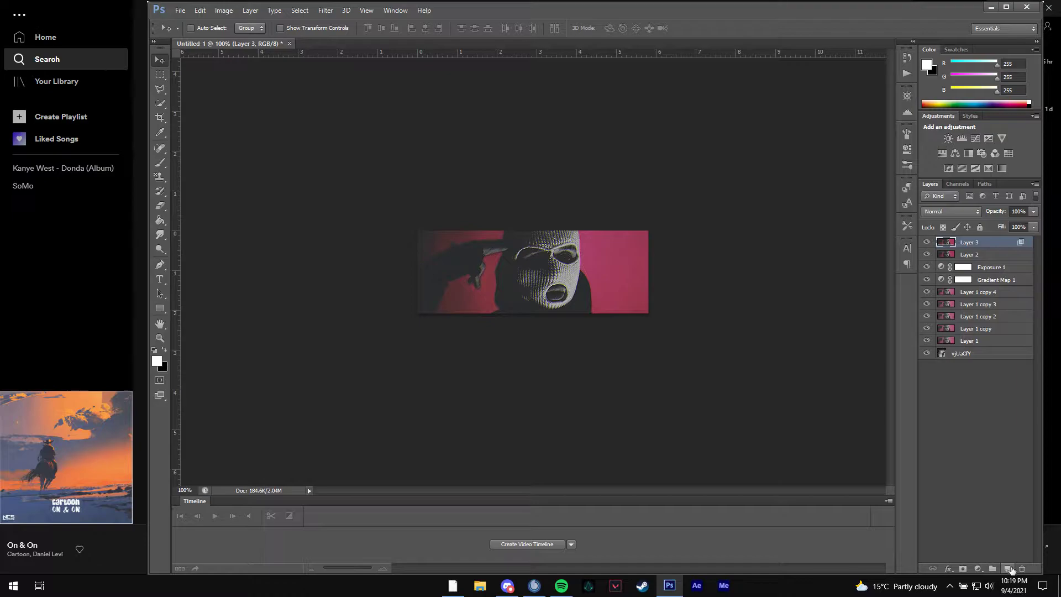
click(1010, 568)
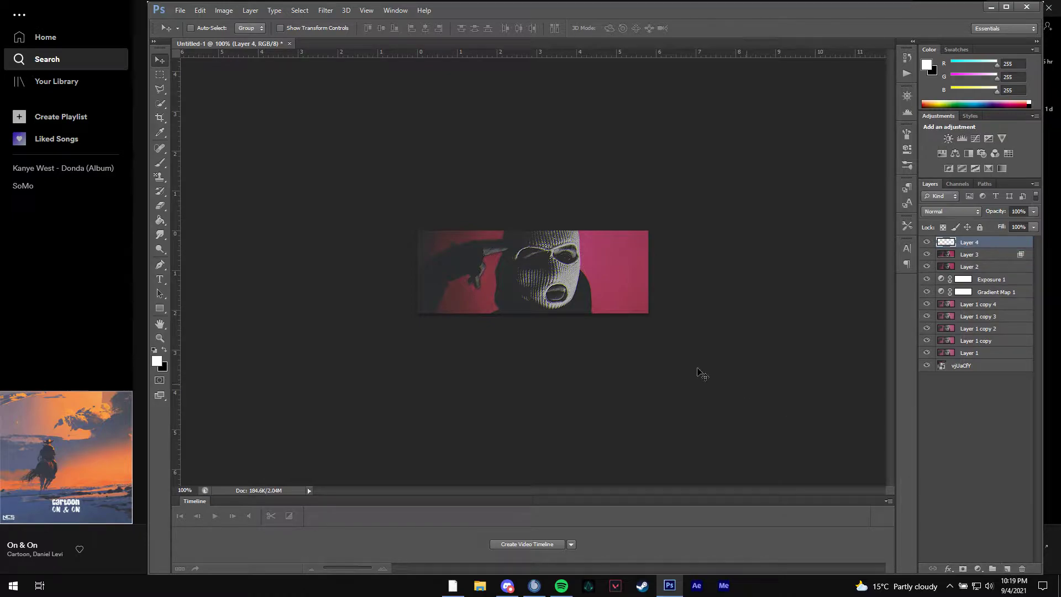
click(223, 10)
click(180, 10)
click(180, 10)
click(211, 190)
click(483, 246)
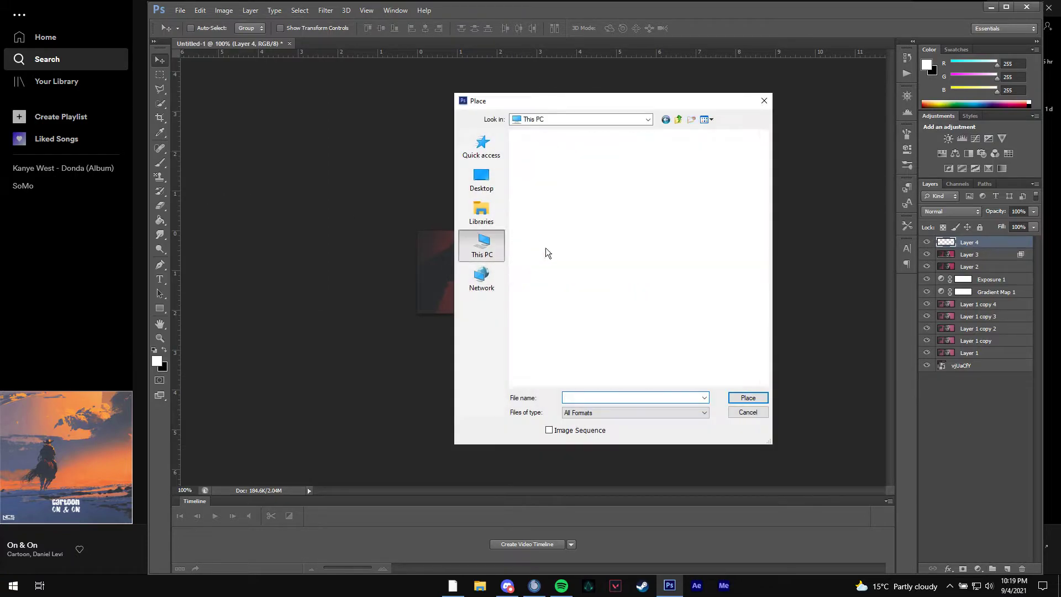
double_click(695, 277)
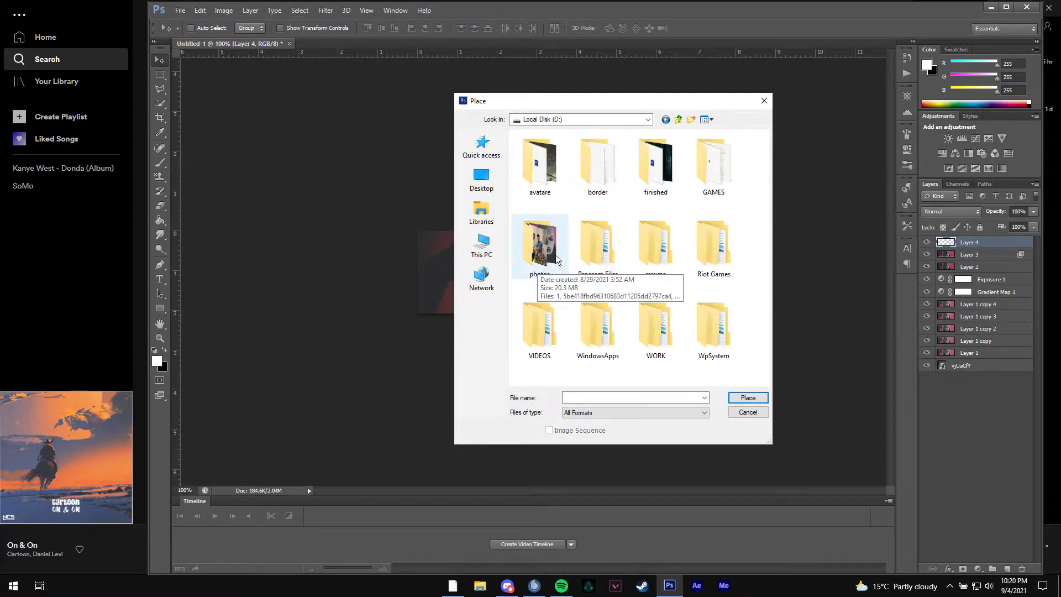
double_click(657, 272)
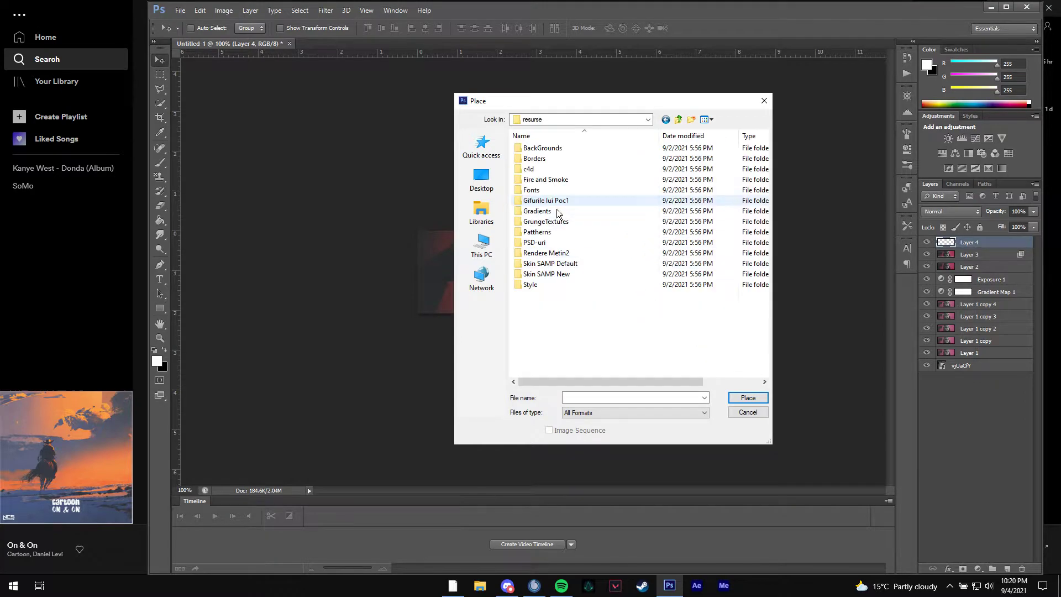
double_click(537, 170)
scroll(693, 288, down, 1)
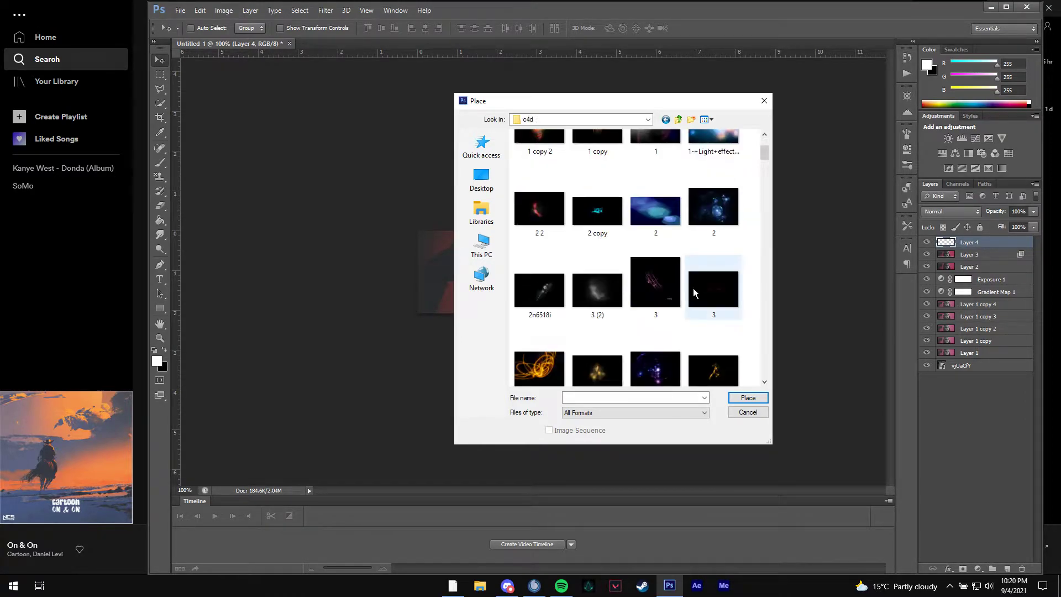
scroll(696, 292, down, 2)
double_click(666, 260)
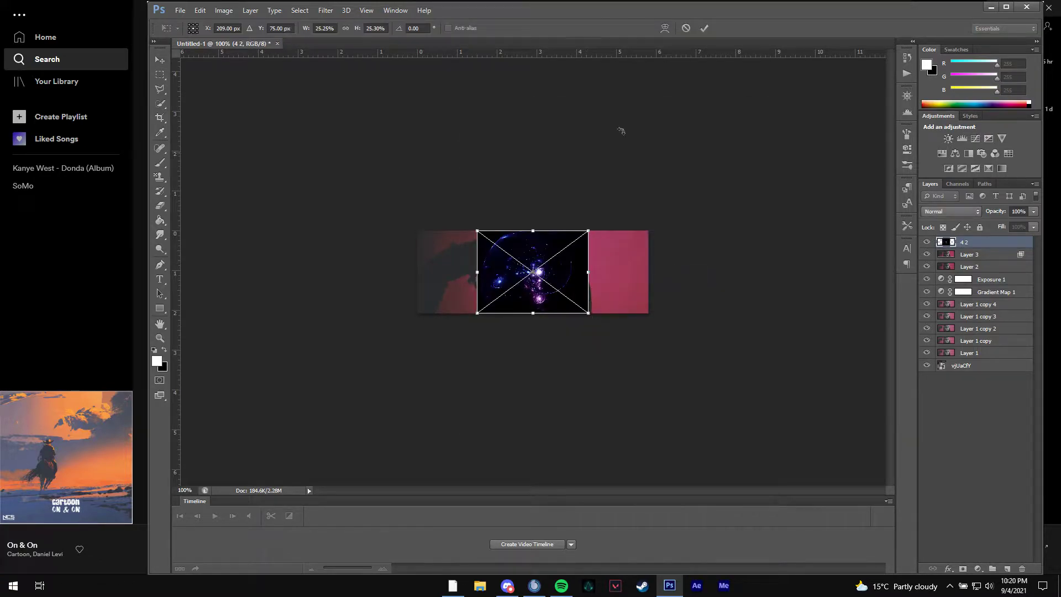
click(686, 28)
Place the smoke image named 8 from the c4d folder and scale it to about 107% so it covers the banner
click(180, 10)
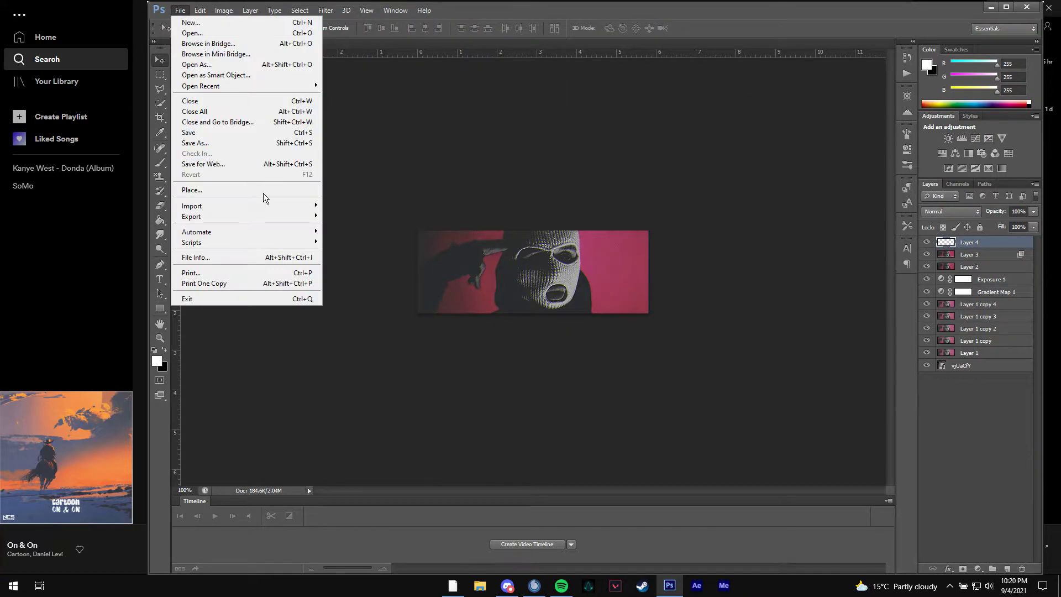
click(264, 191)
click(657, 258)
scroll(663, 265, down, 6)
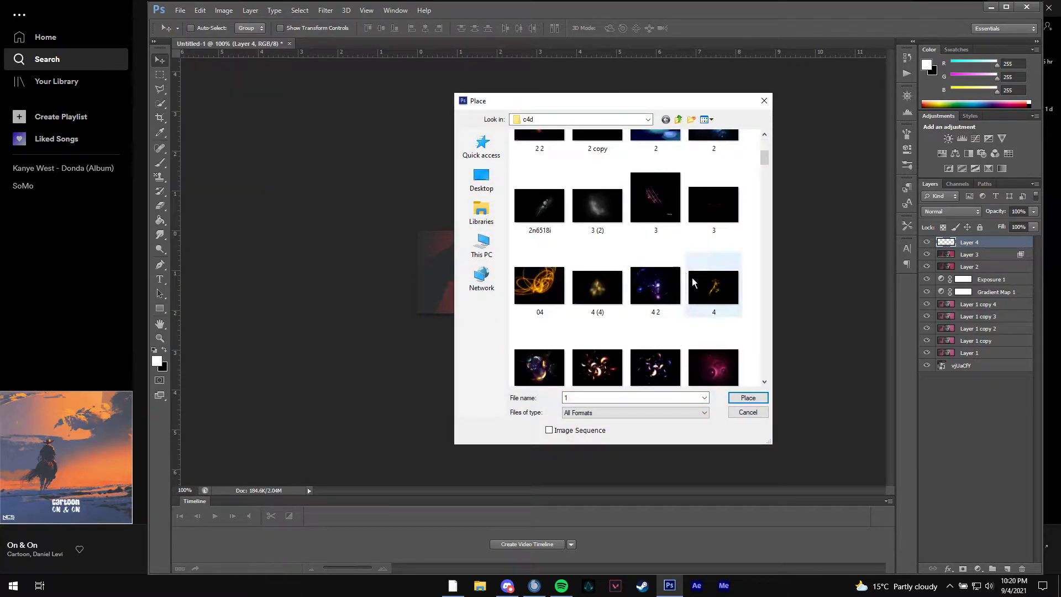
scroll(691, 281, down, 3)
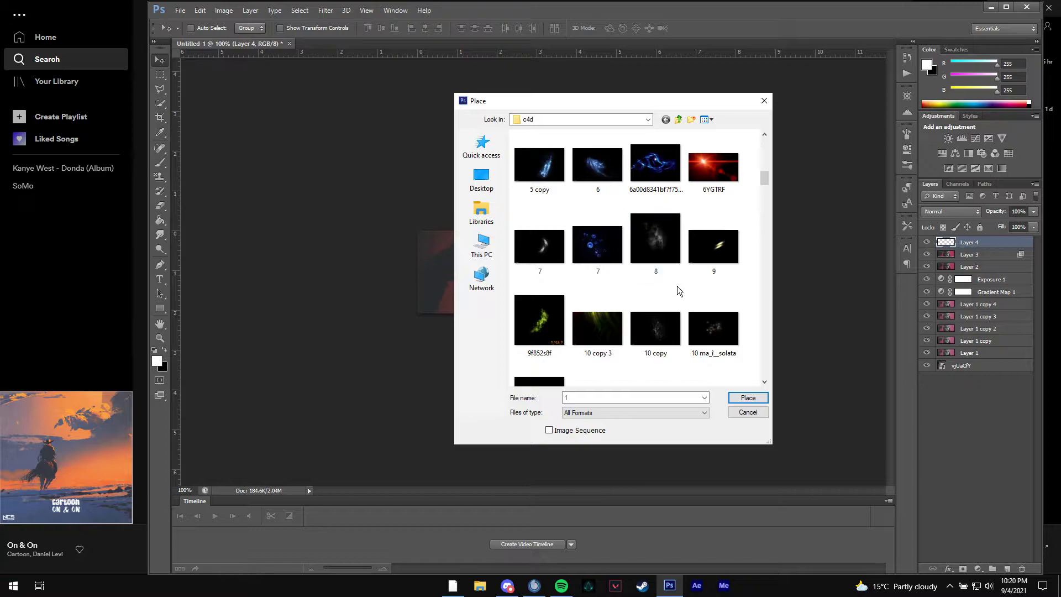
double_click(665, 255)
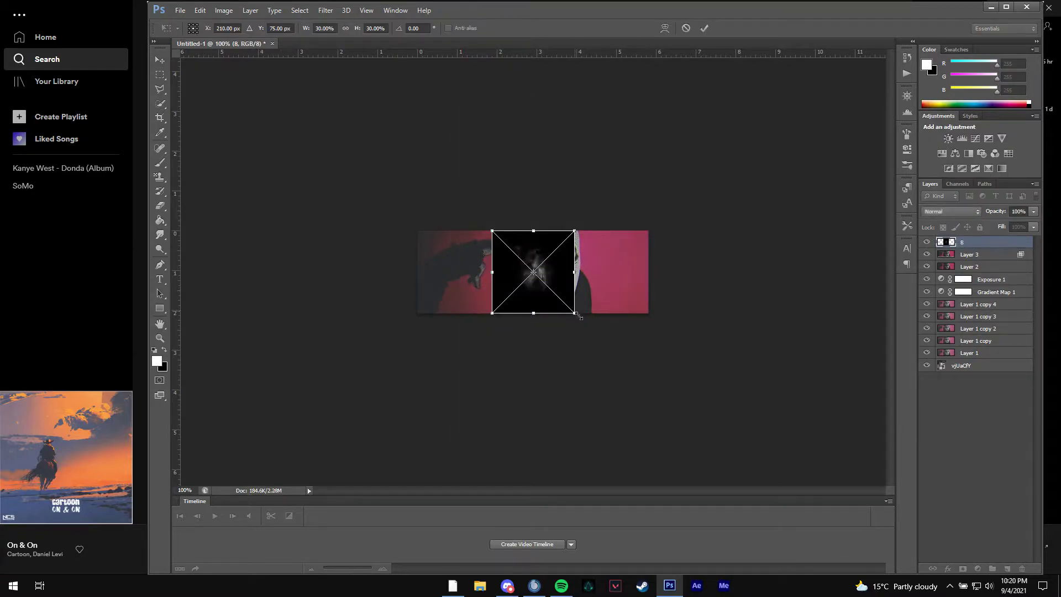
drag(610, 329, 725, 378)
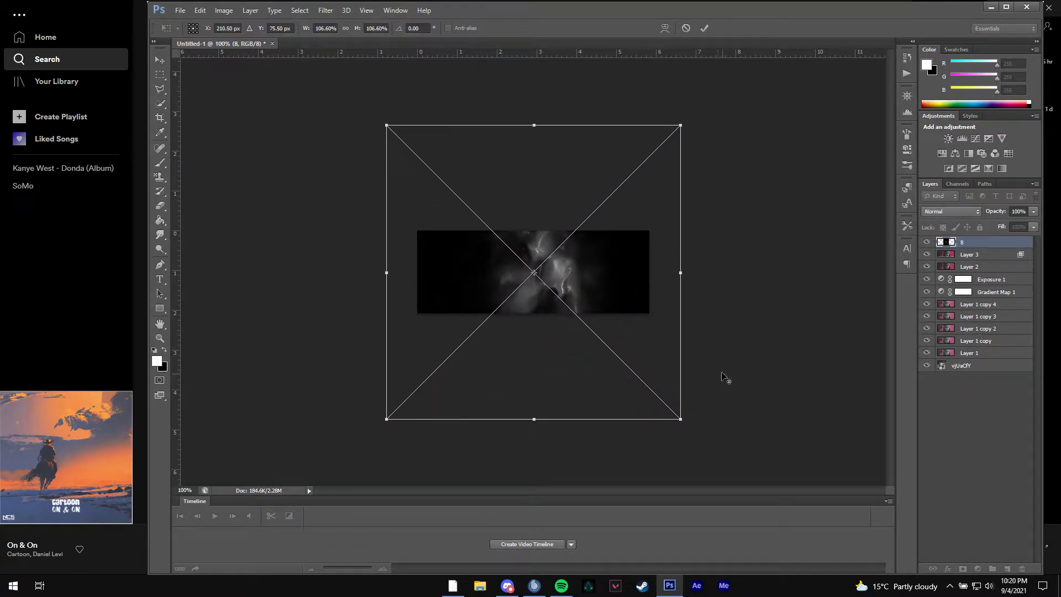
click(705, 28)
Blend layer 8 over the raised arm using Lighten mode at 47% opacity
click(951, 211)
click(940, 289)
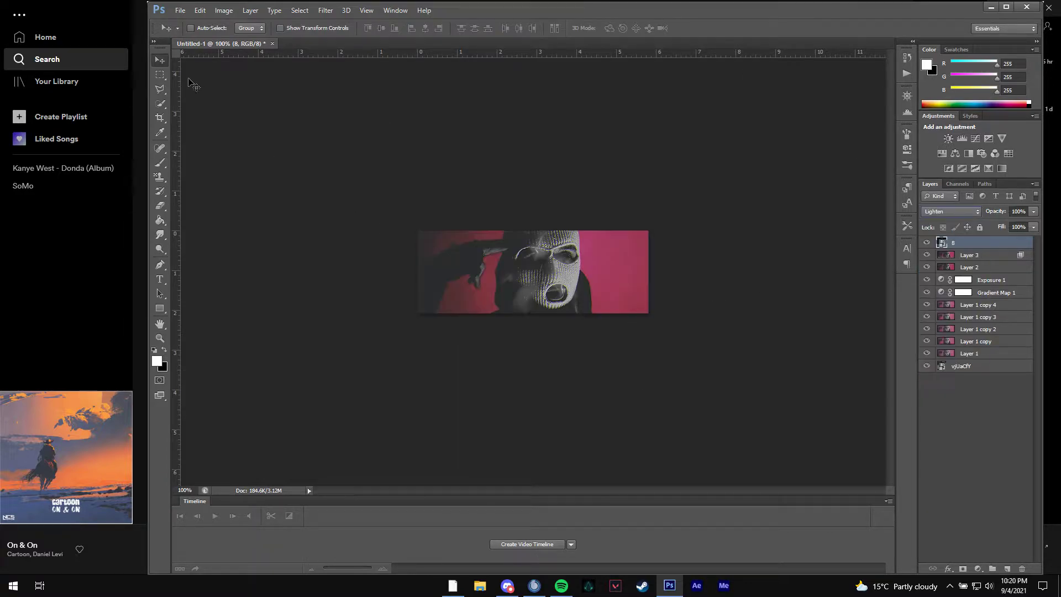
drag(562, 226, 441, 206)
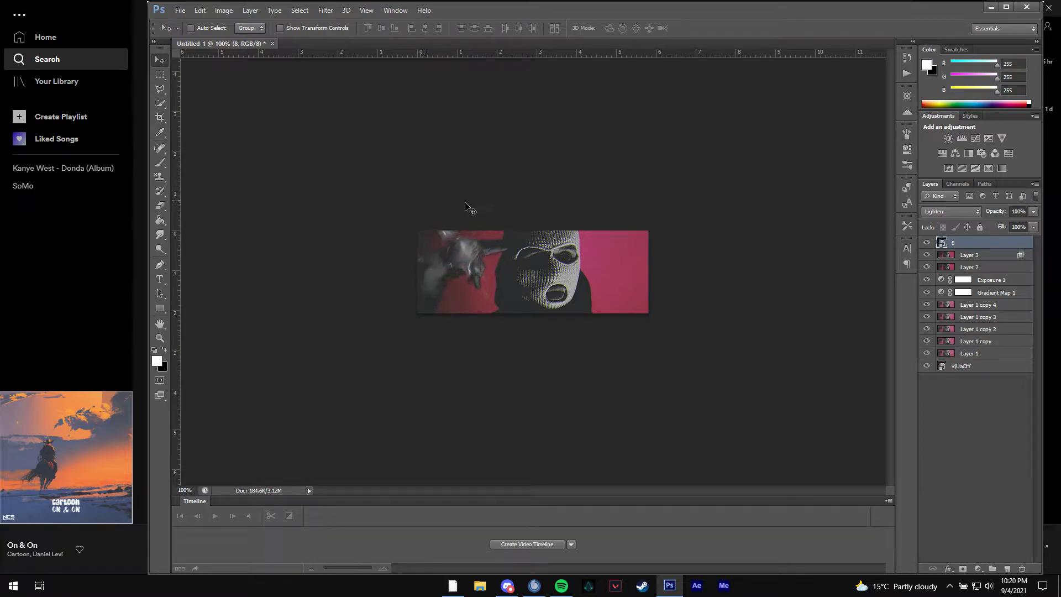
drag(1002, 213, 988, 221)
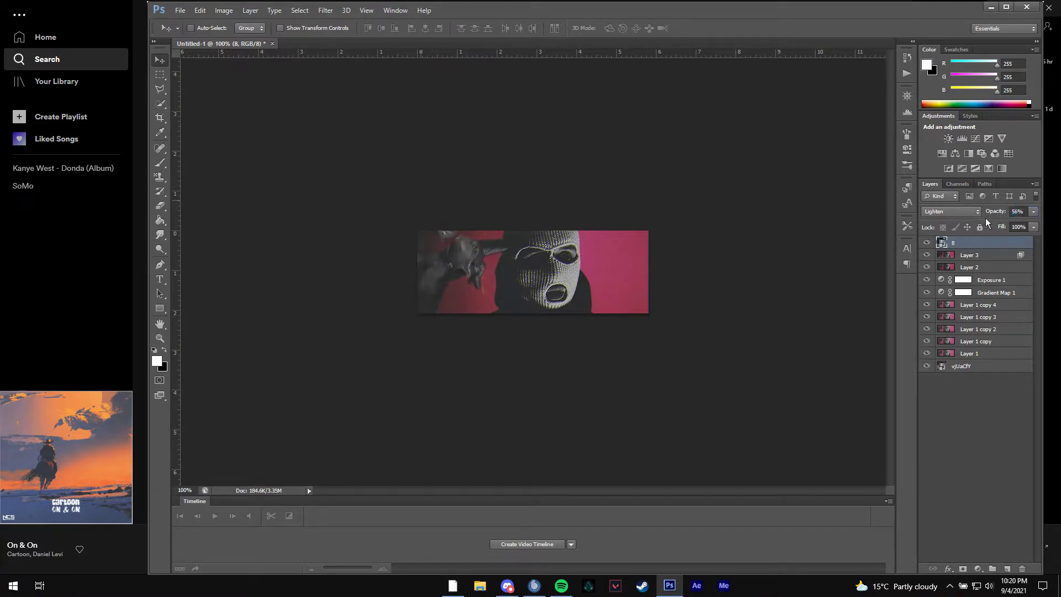
Add a Photo Filter adjustment with the red colour #ba0720 and clip it to layer 8
click(985, 157)
click(782, 177)
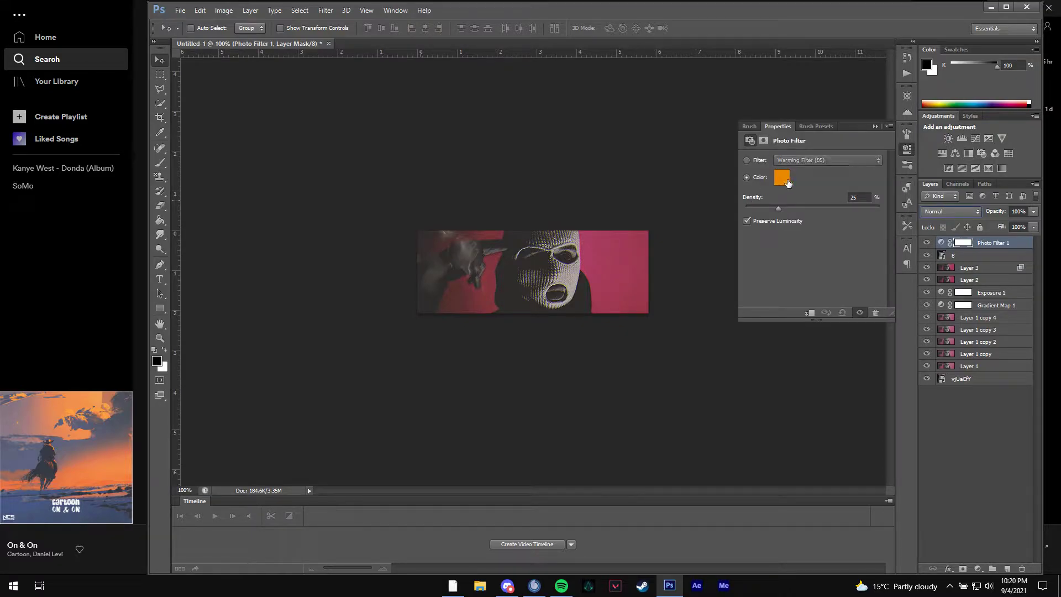
click(778, 170)
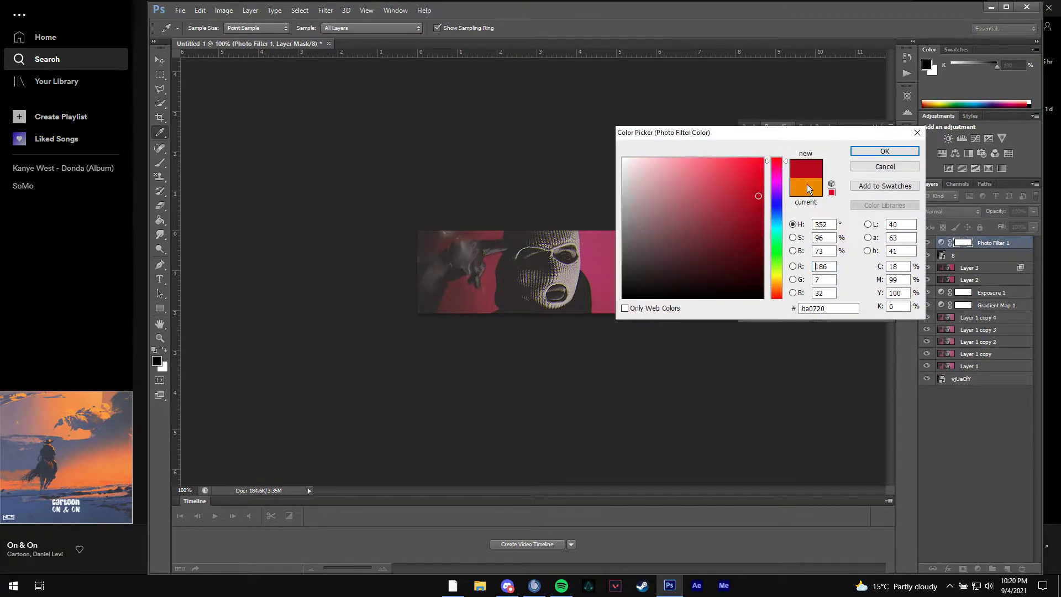
click(885, 151)
right_click(1001, 247)
click(890, 289)
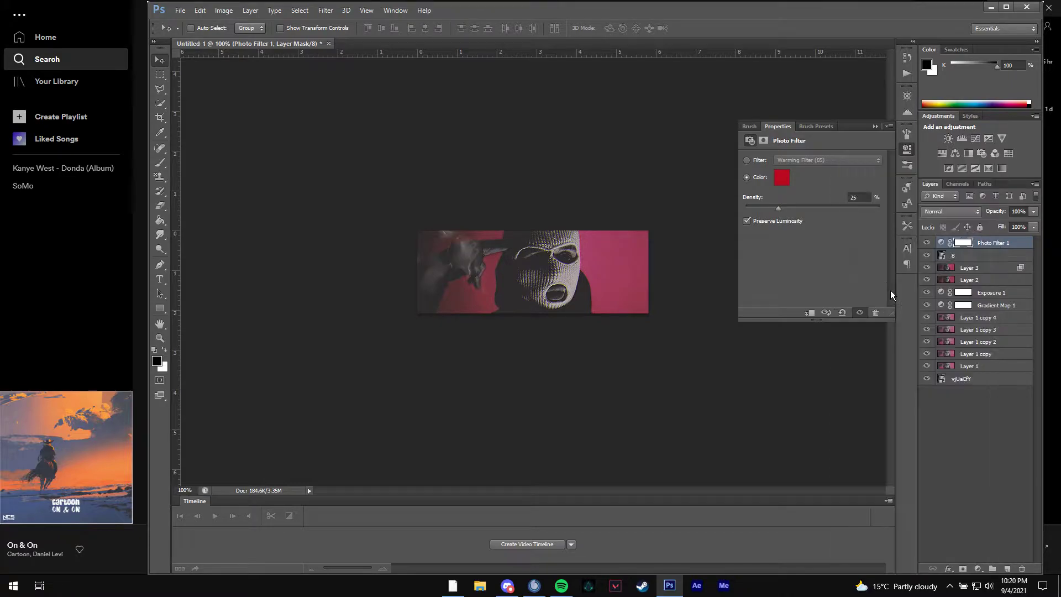
click(875, 127)
Scale down layer 8 over the raised arm and place a duplicate of it over the pink background beside the mask
click(964, 256)
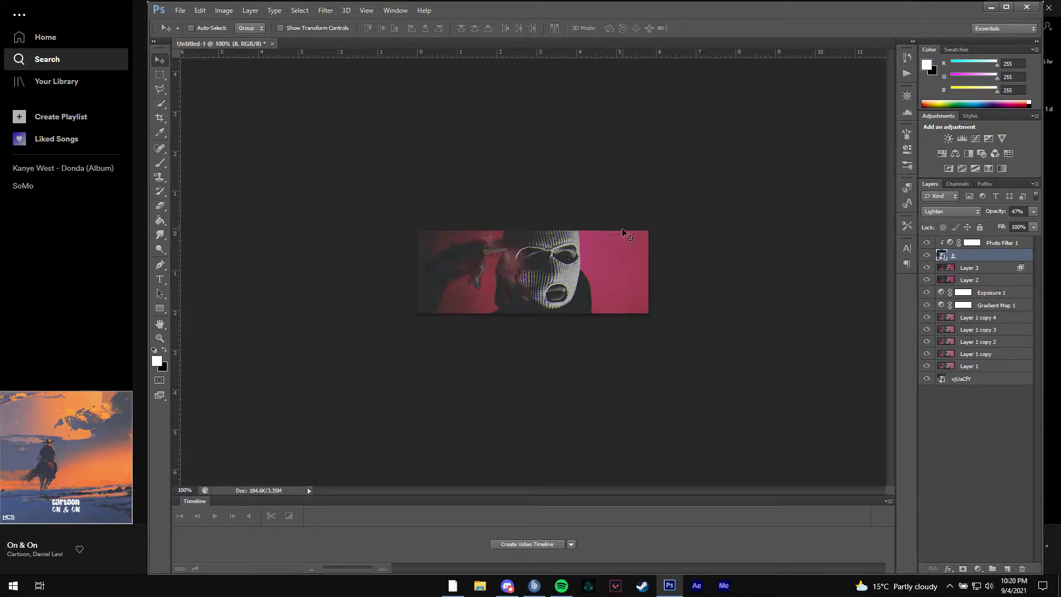
key(ctrl+t)
drag(641, 257, 552, 177)
drag(700, 236, 522, 269)
click(704, 36)
drag(603, 270, 788, 268)
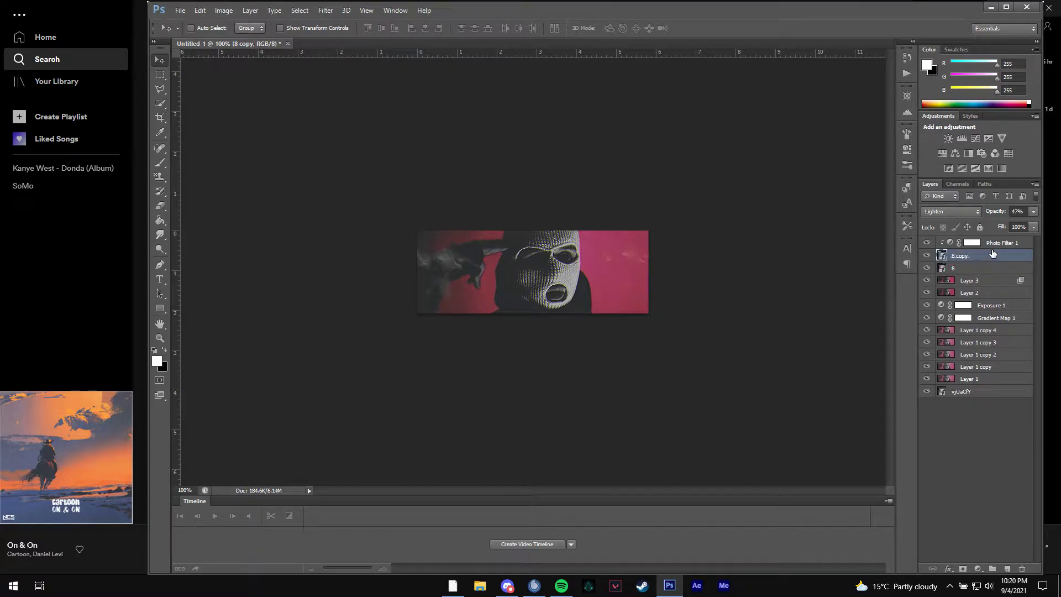
Duplicate the red Photo Filter as a clipping mask on the original layer 8, and set the 8 copy layer's opacity to 71%
click(994, 245)
key(ctrl+j)
drag(990, 246, 989, 273)
right_click(991, 269)
click(926, 284)
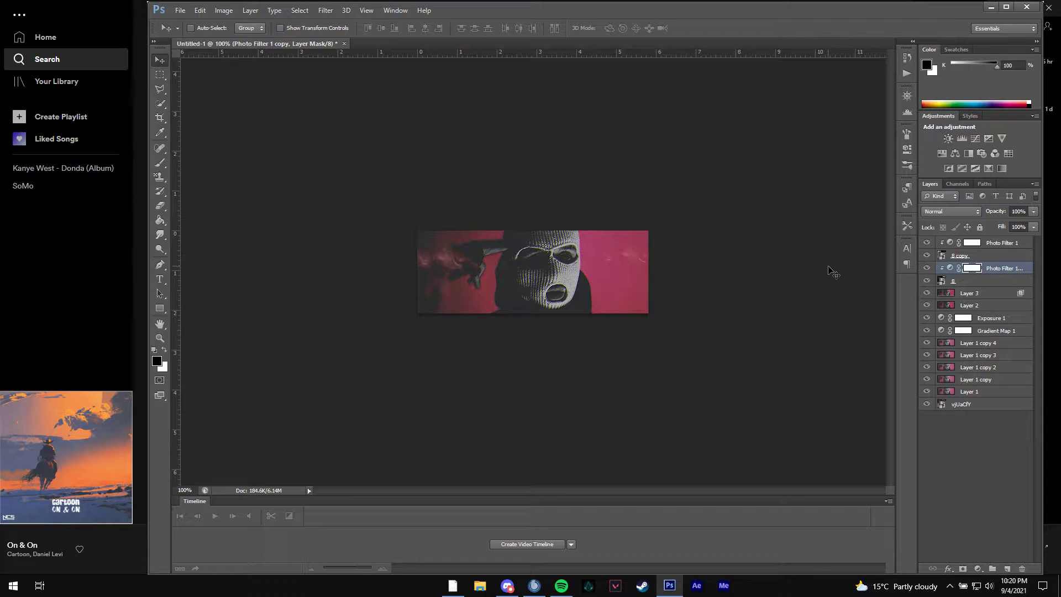
click(991, 257)
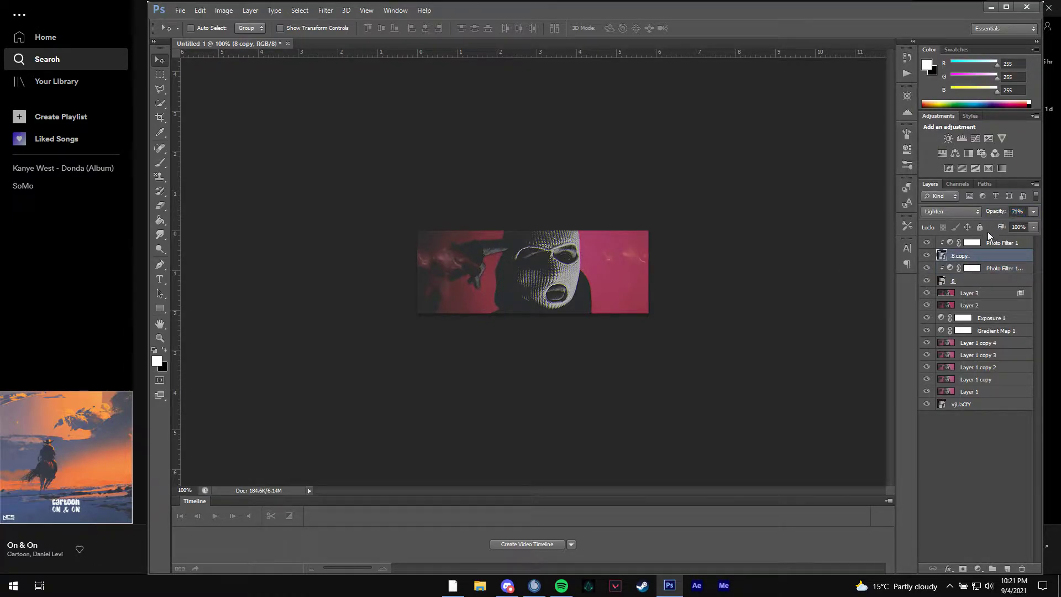
Place the Let_the_sparks_fly image from the c4d folder into the banner at its default size
click(181, 11)
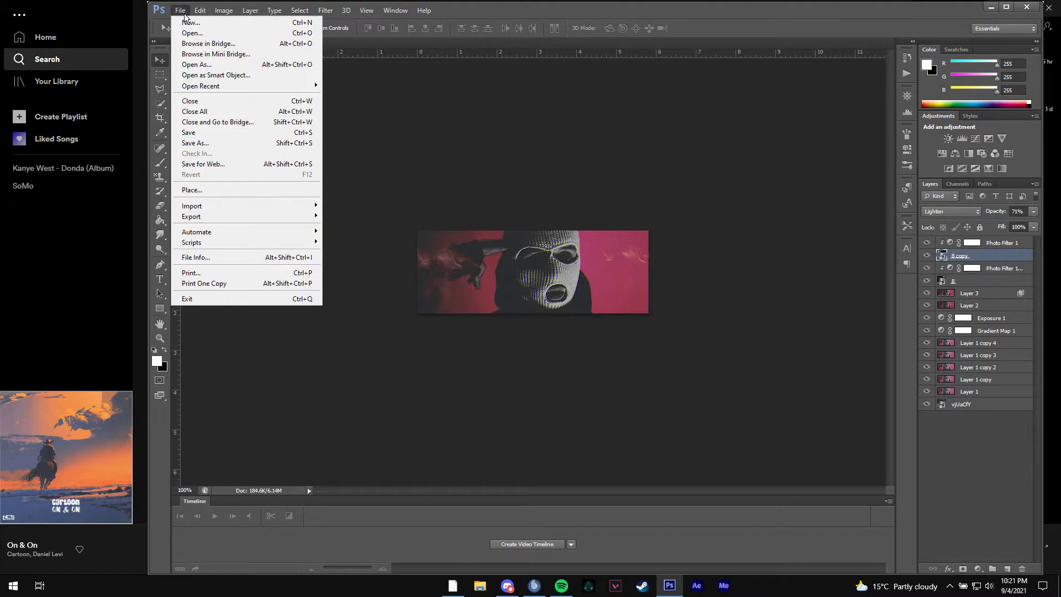
click(214, 191)
scroll(630, 298, down, 3)
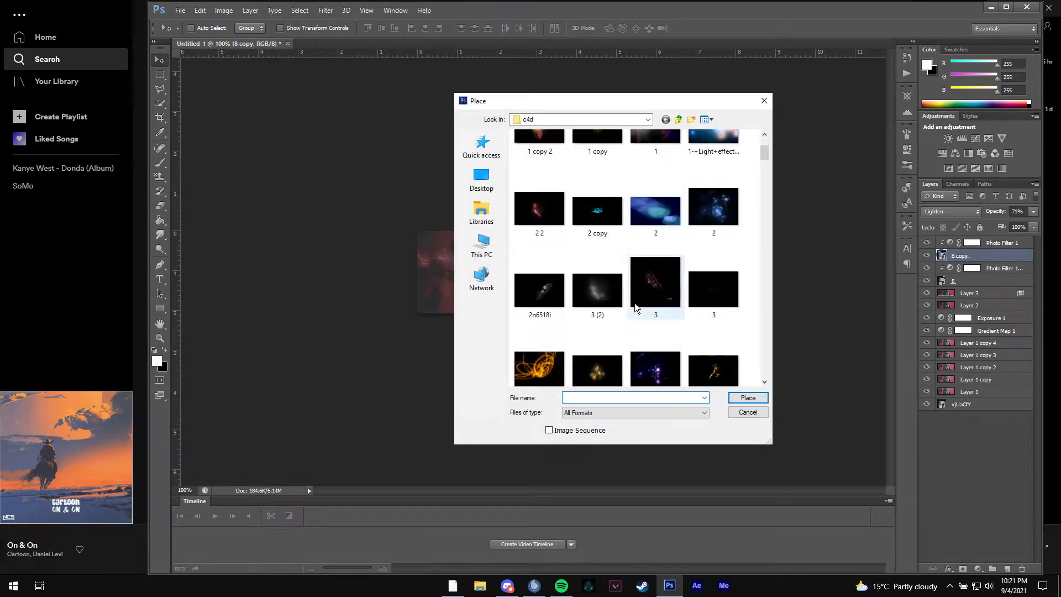
scroll(630, 286, down, 3)
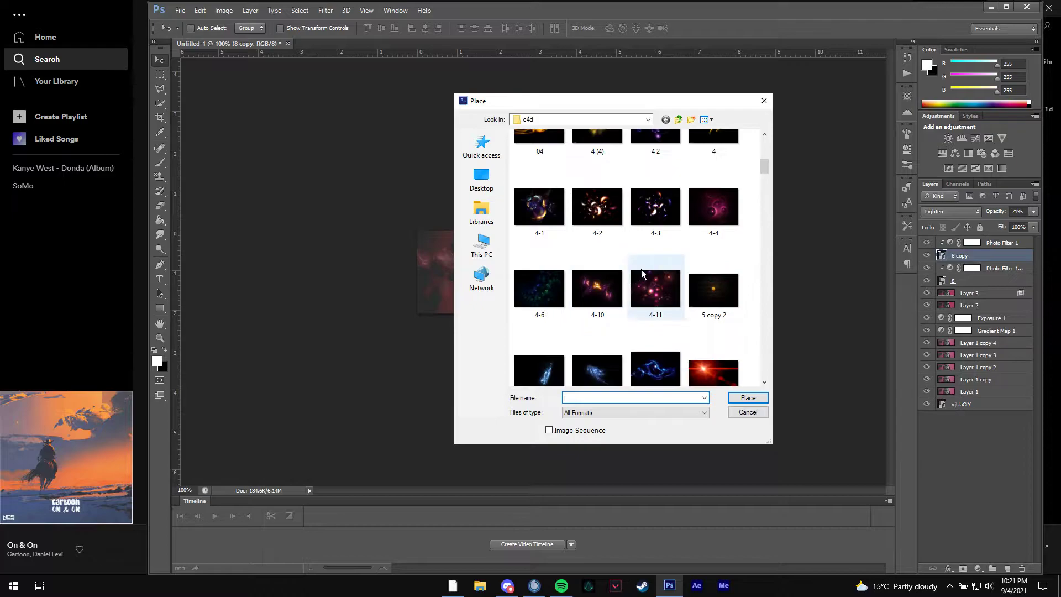
scroll(638, 272, down, 1)
scroll(664, 265, down, 3)
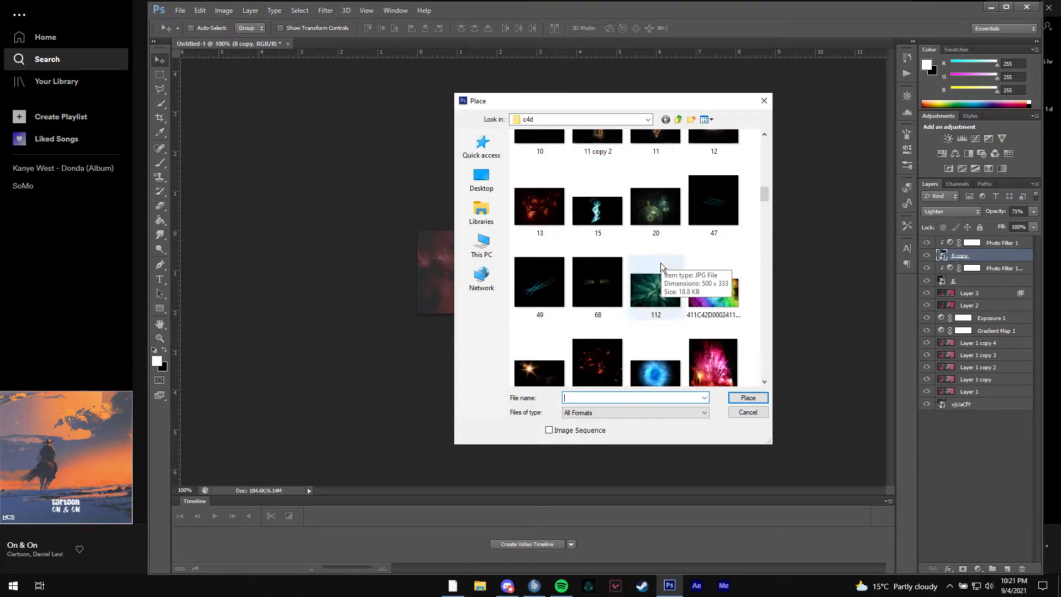
scroll(622, 241, down, 5)
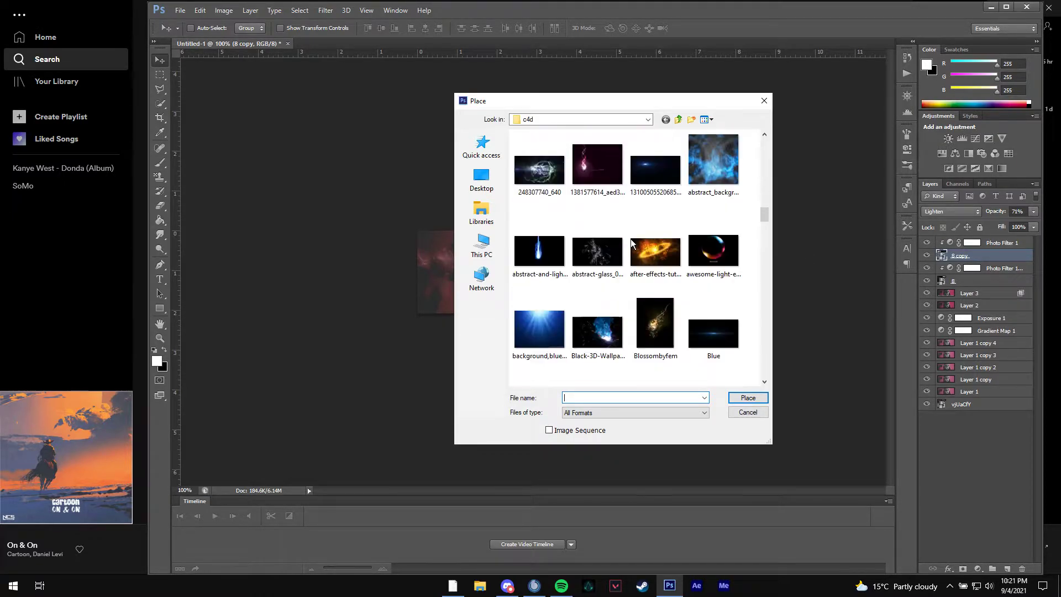
scroll(704, 254, down, 3)
scroll(704, 253, down, 5)
scroll(665, 281, down, 2)
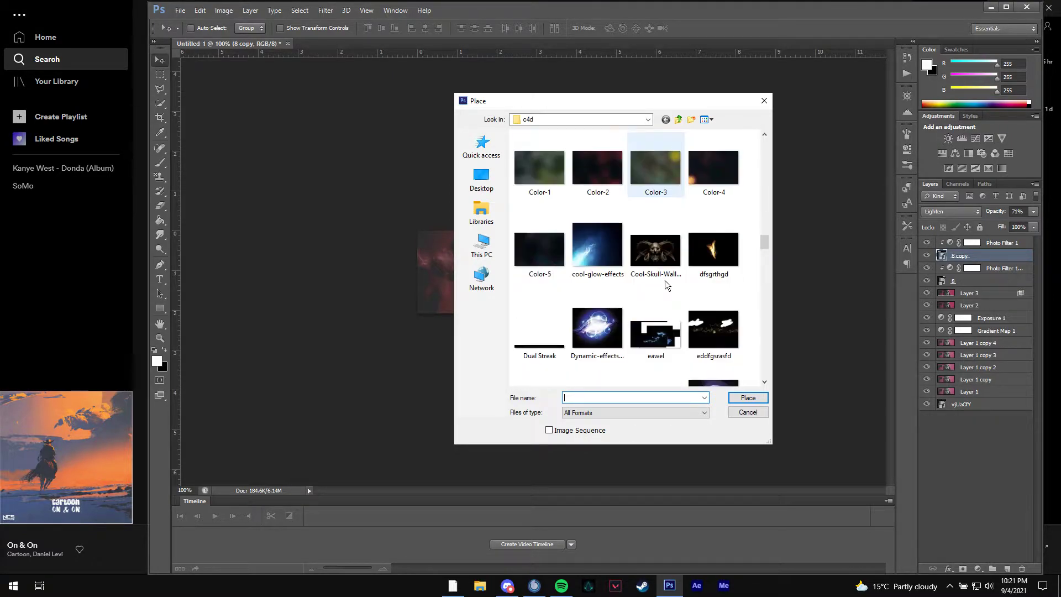
scroll(666, 280, down, 1)
scroll(669, 277, down, 2)
scroll(647, 279, down, 2)
scroll(627, 282, down, 1)
scroll(623, 278, down, 3)
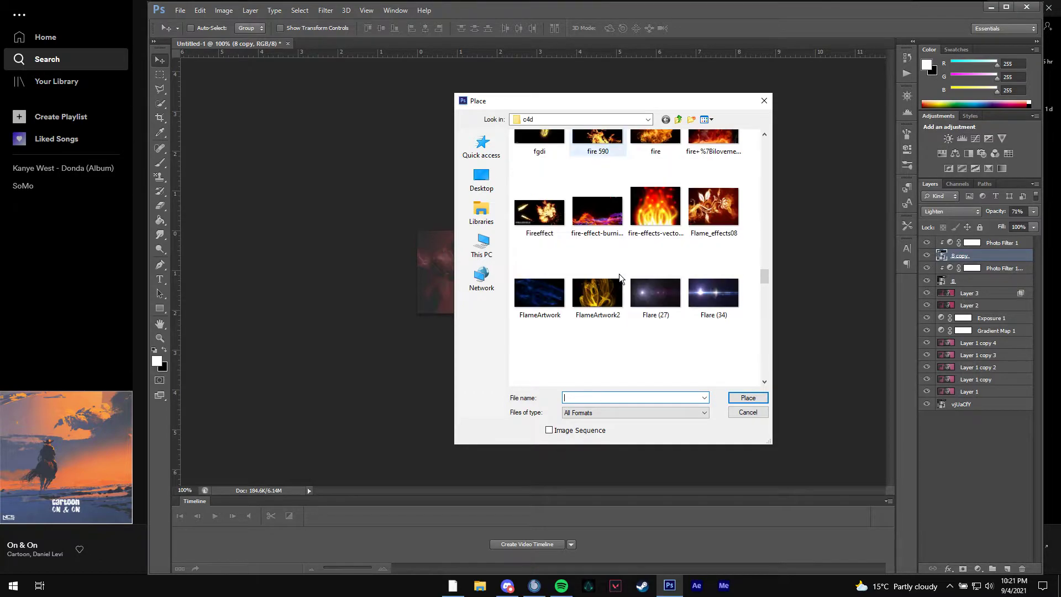
scroll(709, 282, down, 2)
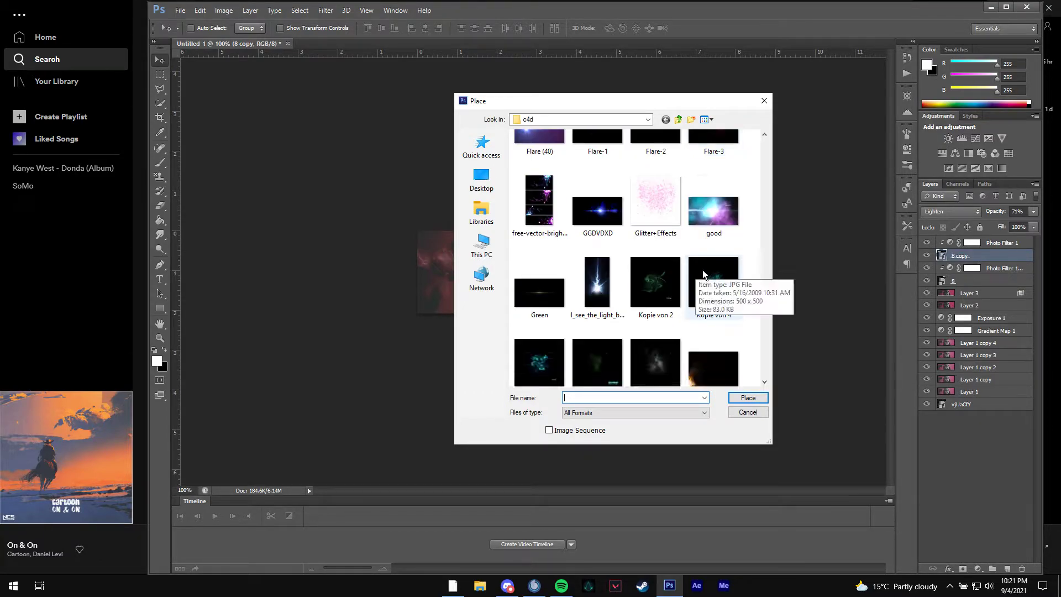
scroll(684, 296, down, 2)
scroll(619, 266, down, 1)
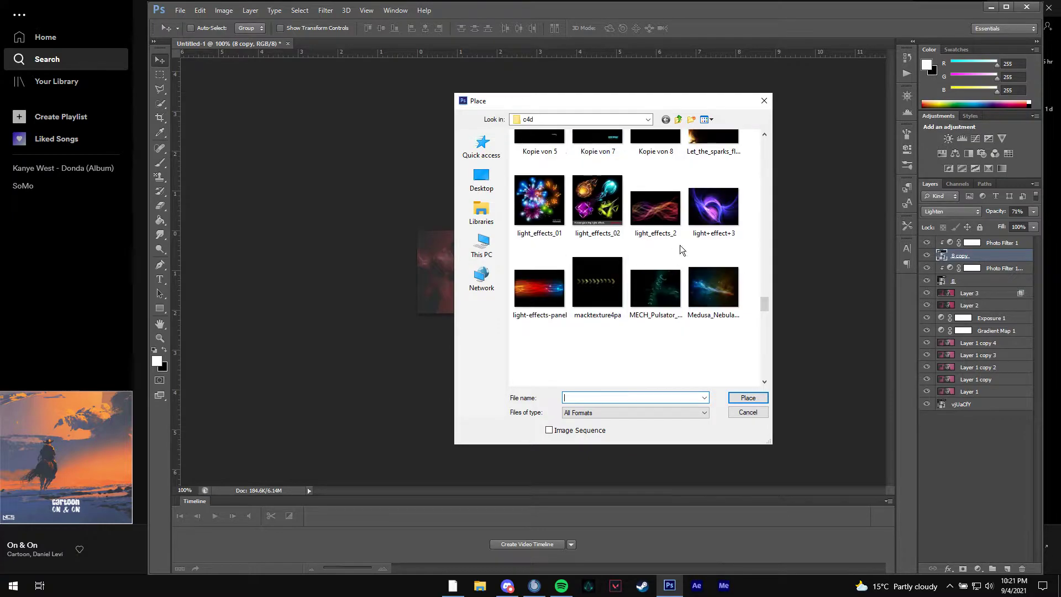
double_click(712, 155)
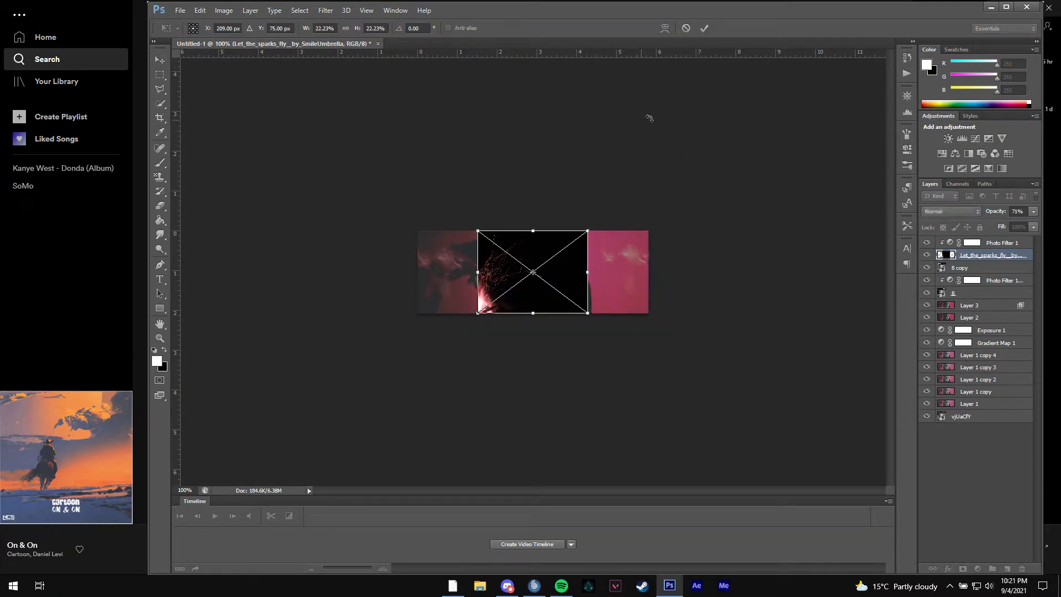
click(704, 28)
Set the sparks layer to Lighten, move it above Photo Filter 1, and clip that filter back onto the 8 copy layer
click(950, 211)
click(936, 304)
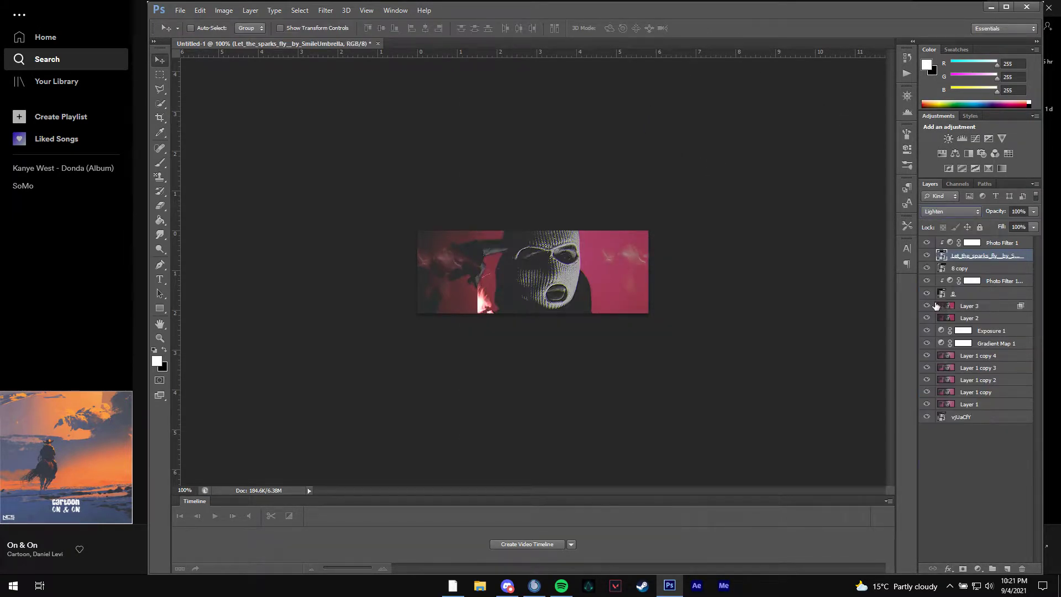
drag(975, 255, 956, 249)
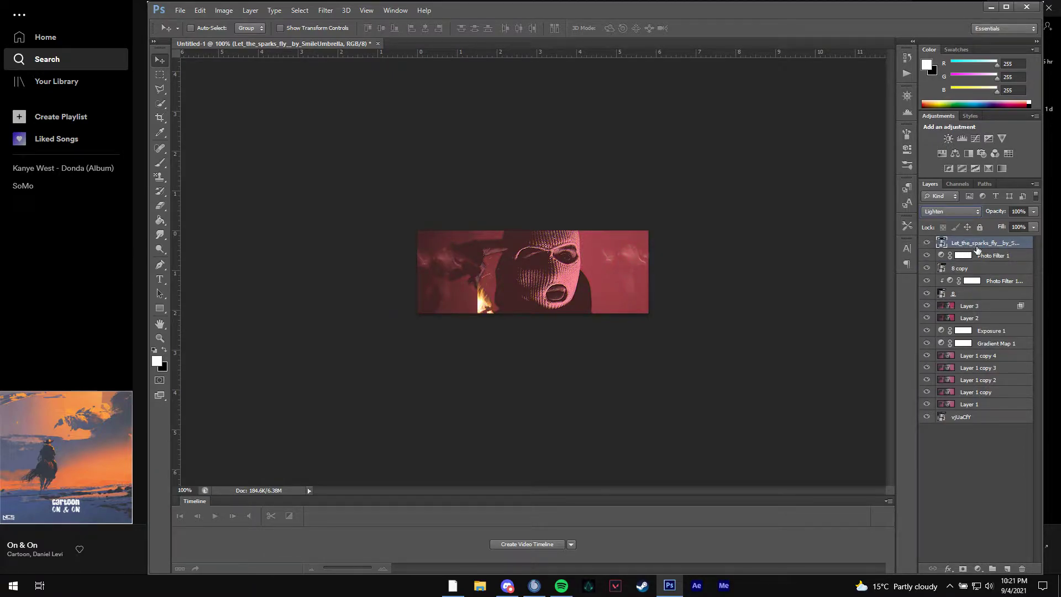
right_click(993, 255)
click(921, 289)
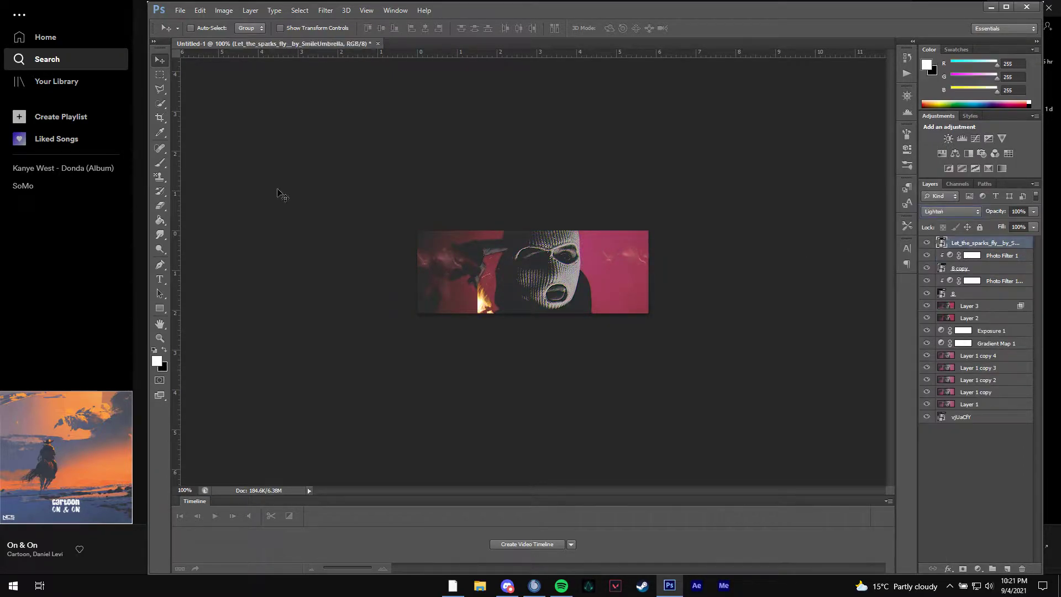
Move the sparks to the banner's lower-left corner and lower the layer's opacity to 60%
drag(691, 152, 632, 151)
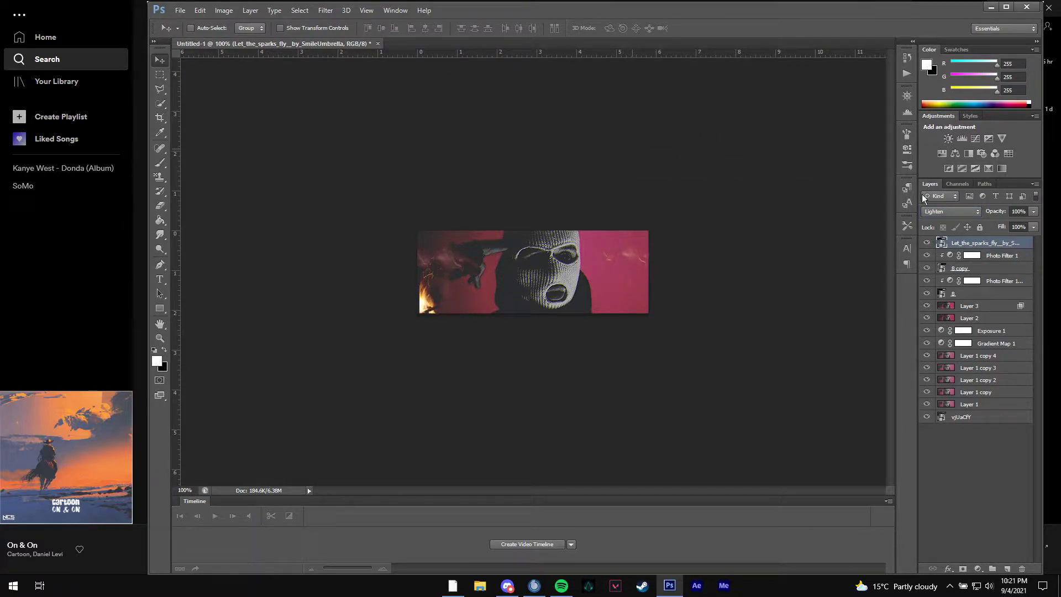
click(966, 214)
click(963, 215)
click(964, 215)
click(1007, 212)
drag(1001, 213, 999, 215)
Delete the 8 copy layer and the duplicated red Photo Filter, and clip Photo Filter 1 to layer 8
click(974, 268)
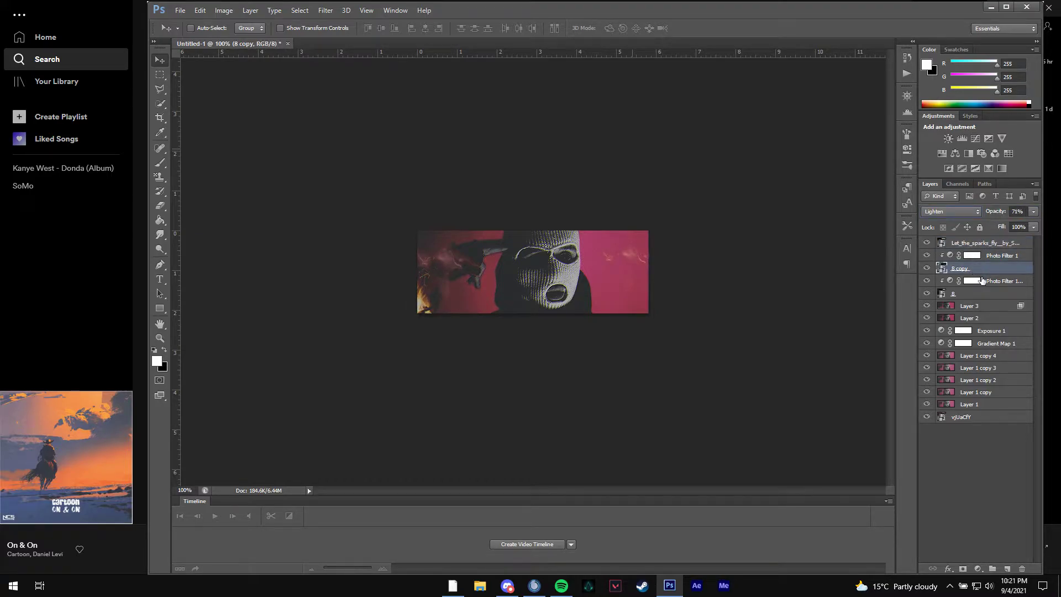
click(1024, 567)
click(1023, 569)
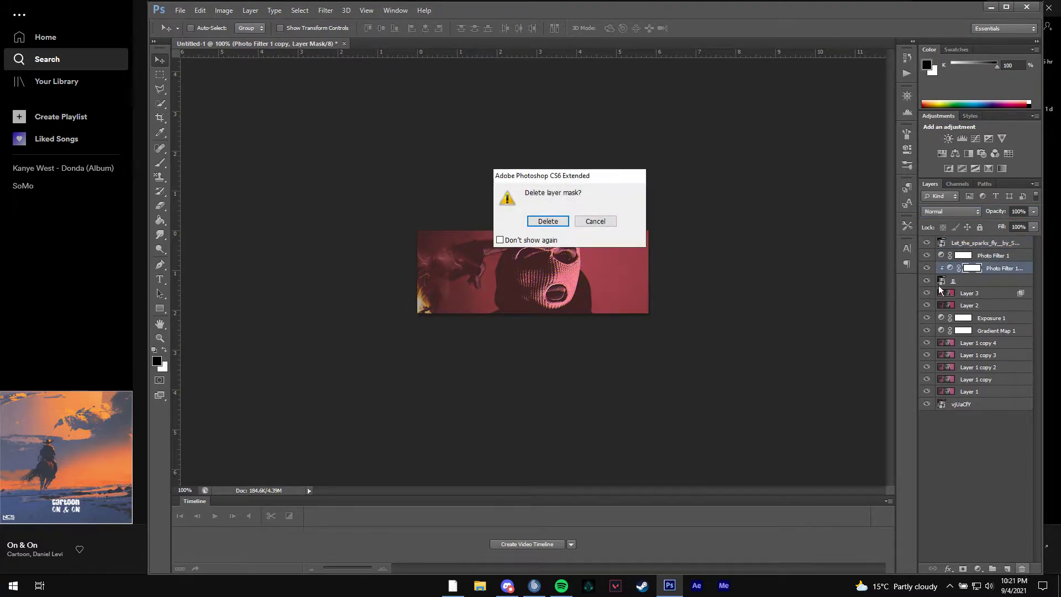
key(Return)
right_click(988, 257)
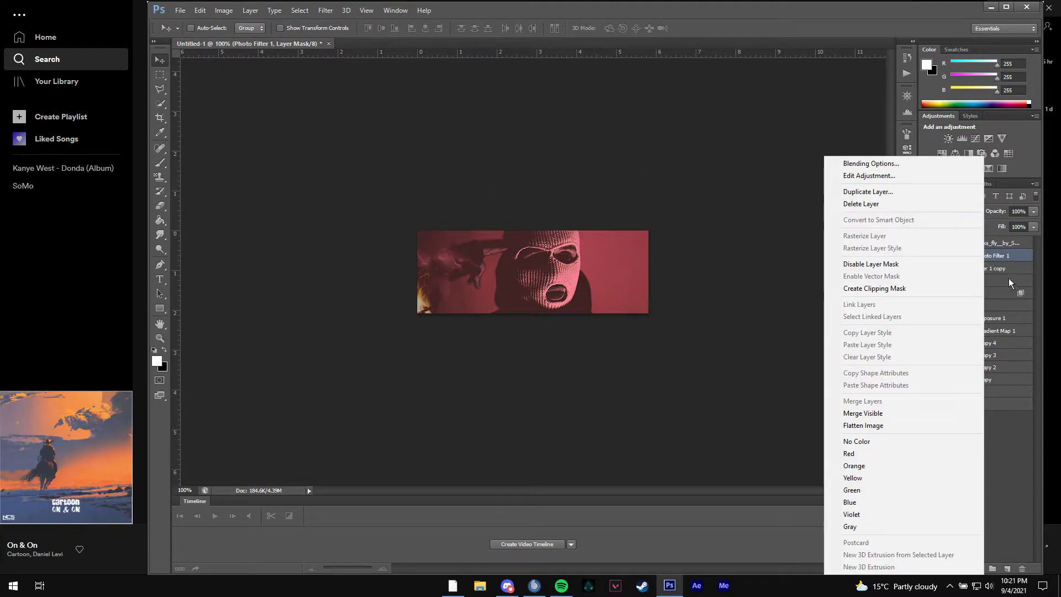
click(1009, 277)
click(1006, 270)
key(Delete)
right_click(991, 257)
click(928, 288)
Flip the sparks layer horizontally and position its flame in the banner's lower-right corner
click(979, 248)
drag(591, 222, 801, 244)
key(ctrl+t)
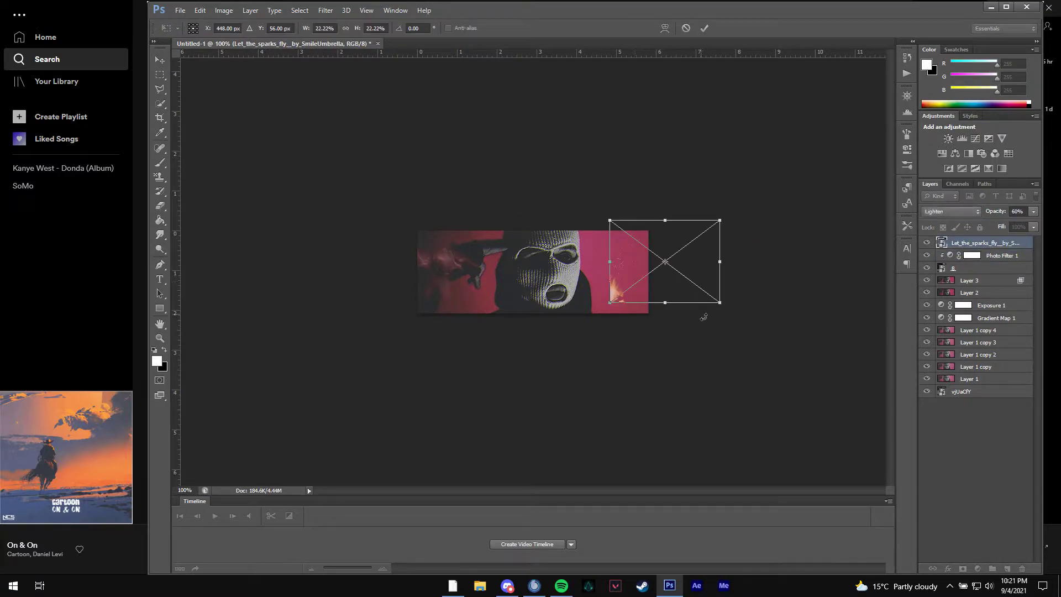
right_click(634, 282)
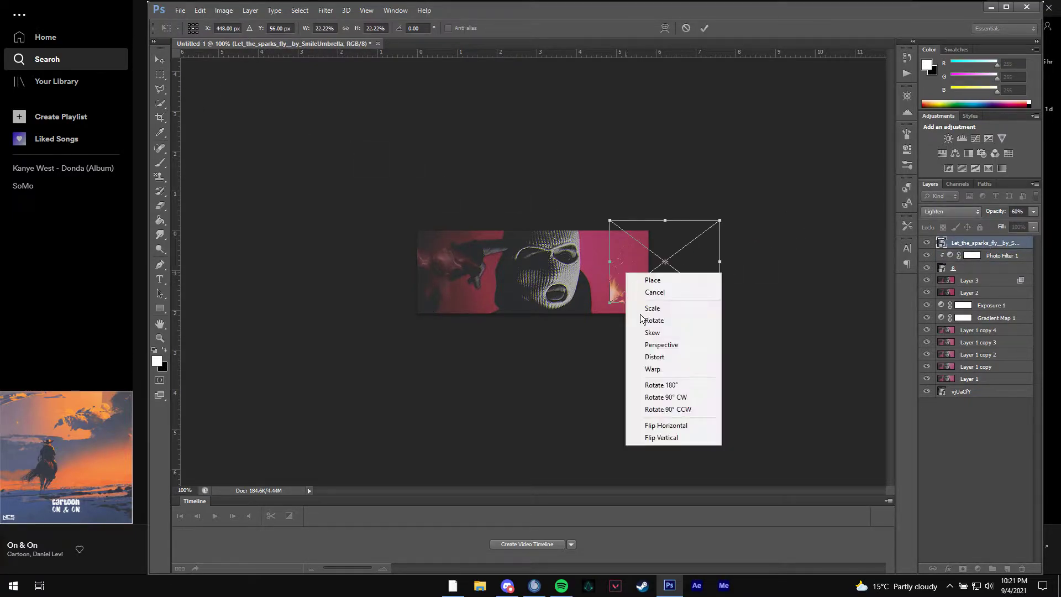
click(682, 437)
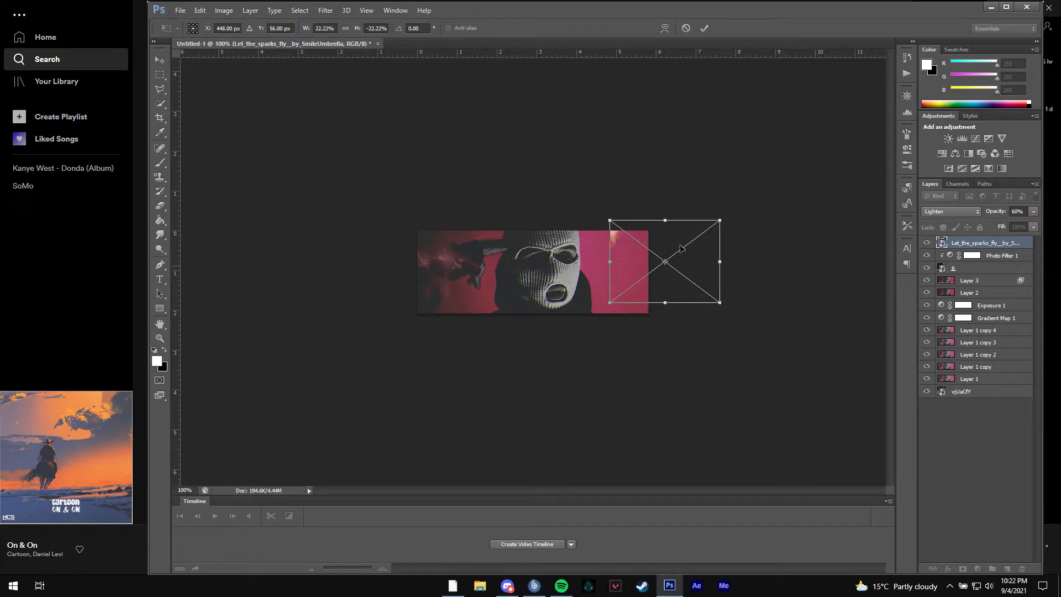
right_click(622, 270)
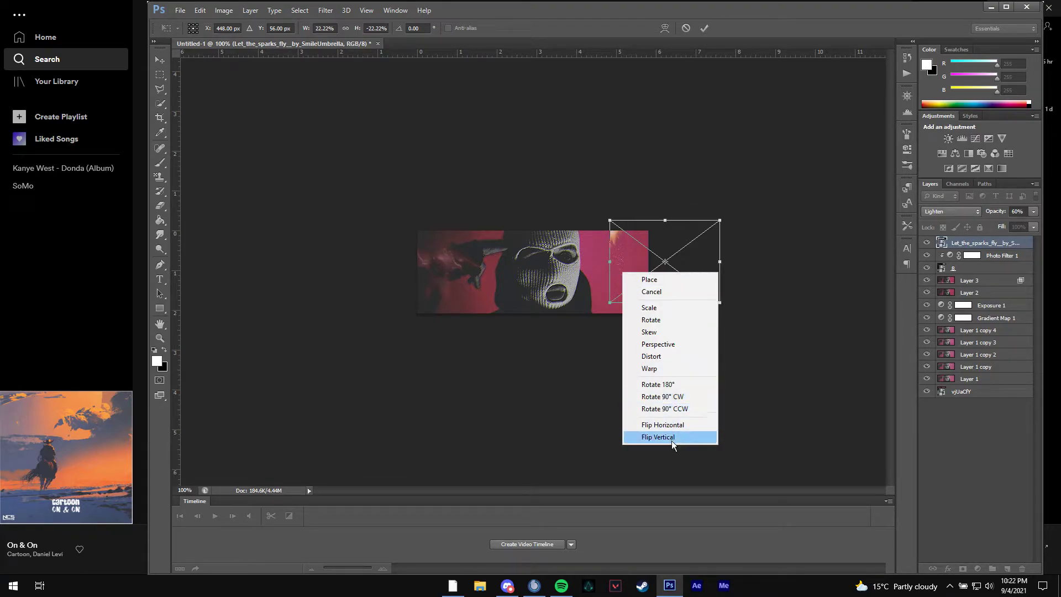
click(672, 437)
right_click(629, 288)
click(685, 438)
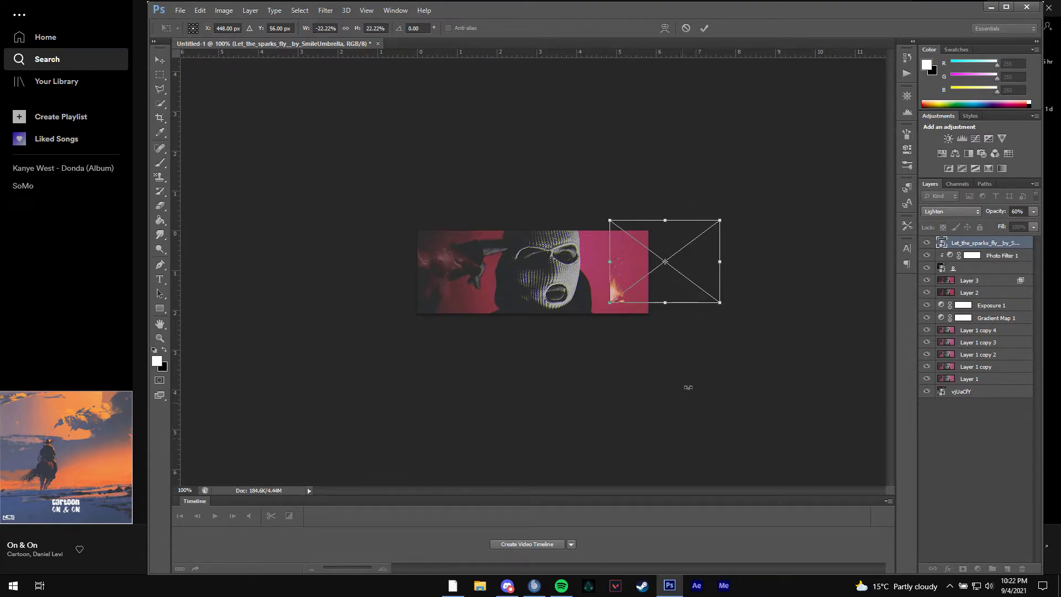
click(710, 32)
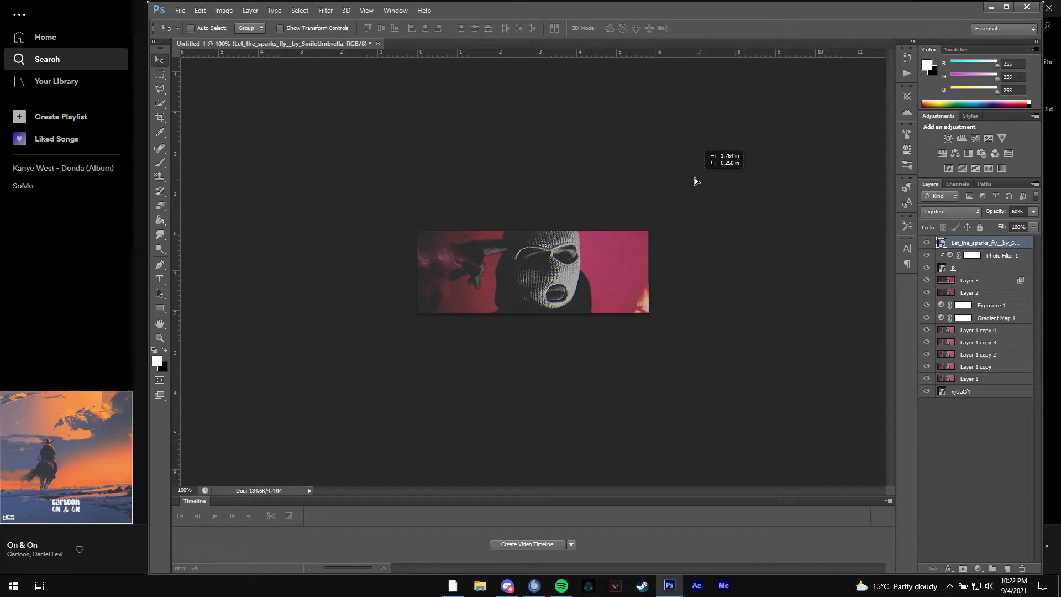
mouse_move(689, 178)
mouse_down()
mouse_move(695, 140)
mouse_move(696, 183)
mouse_up()
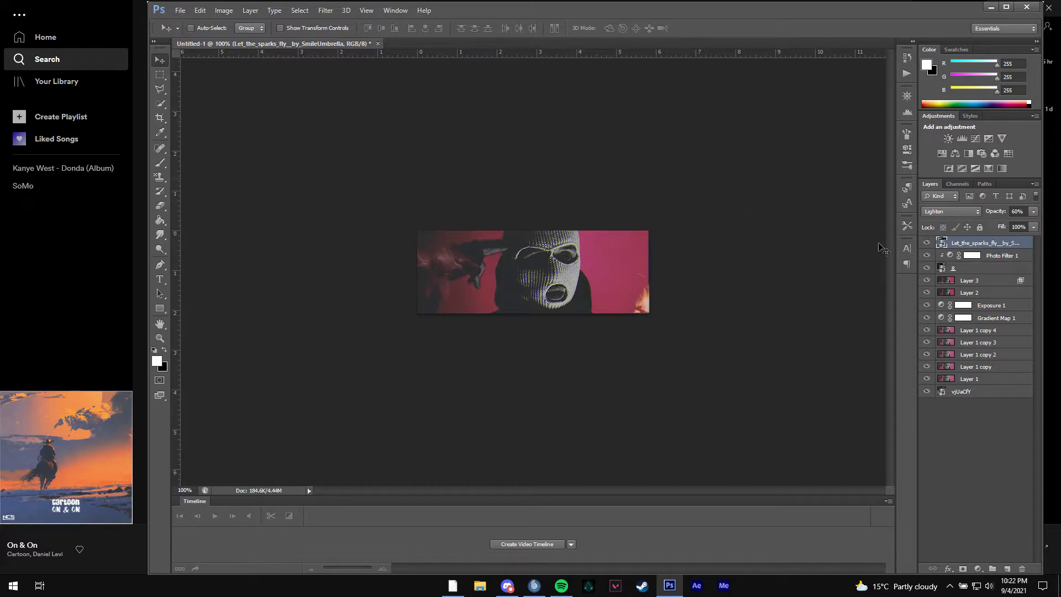
Place the 1-+Light+effects+1600X1200 image at its default size as a new layer above the sparks
click(180, 10)
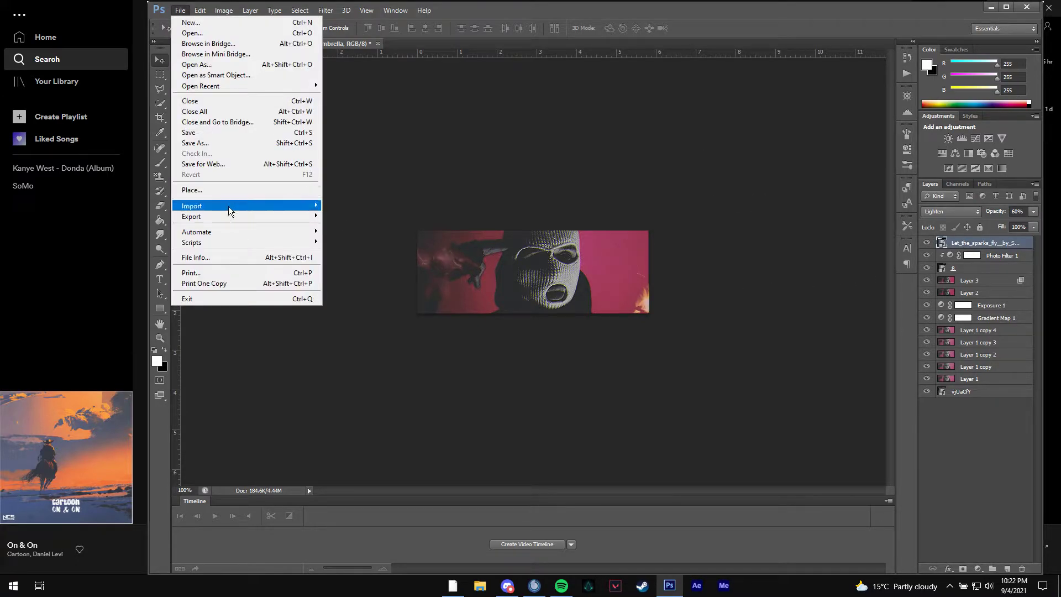
click(218, 190)
double_click(713, 249)
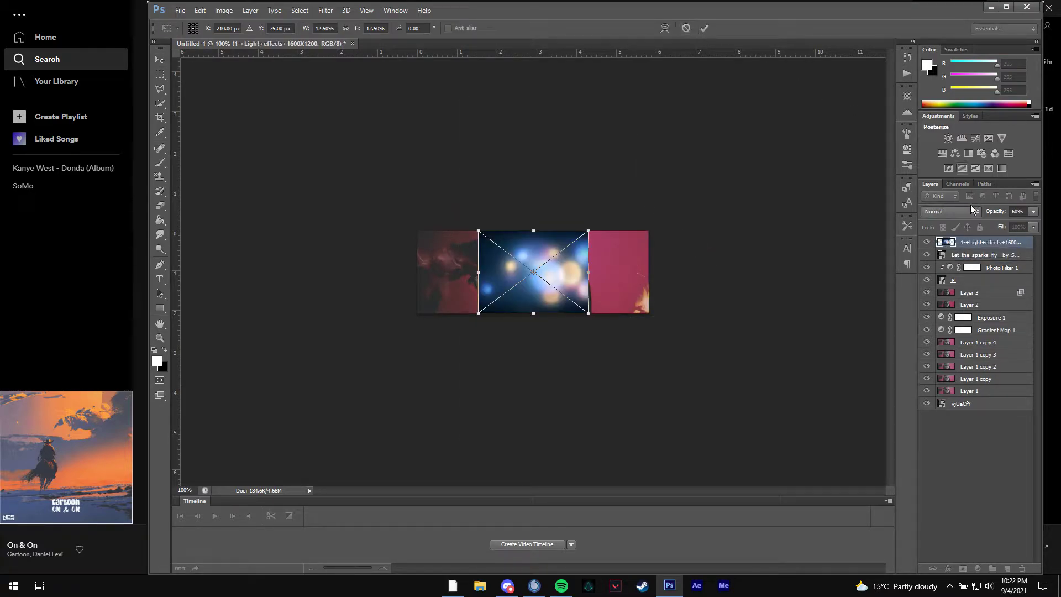
click(951, 212)
click(945, 286)
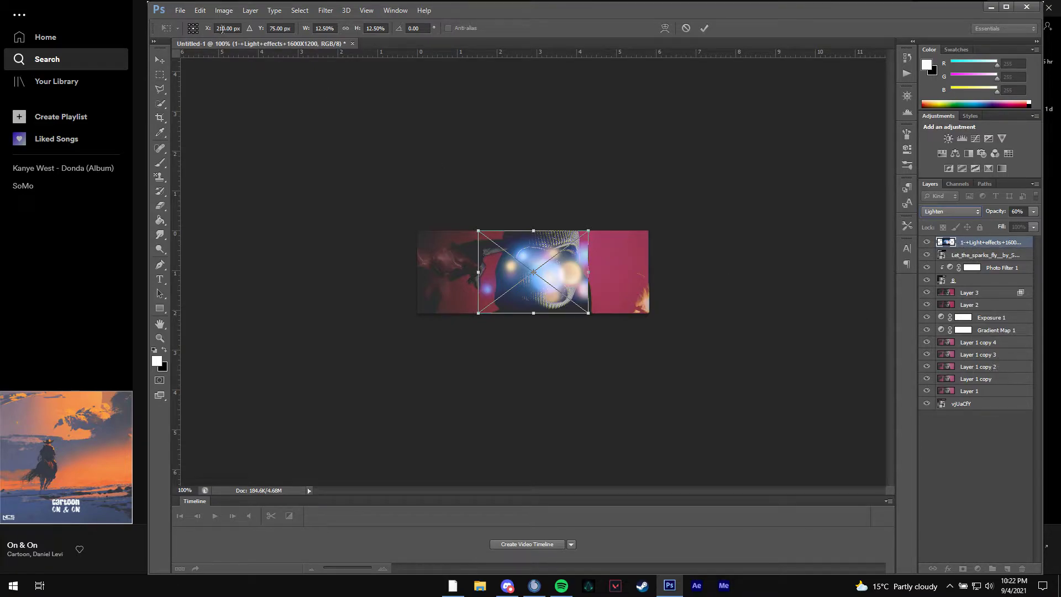
click(185, 11)
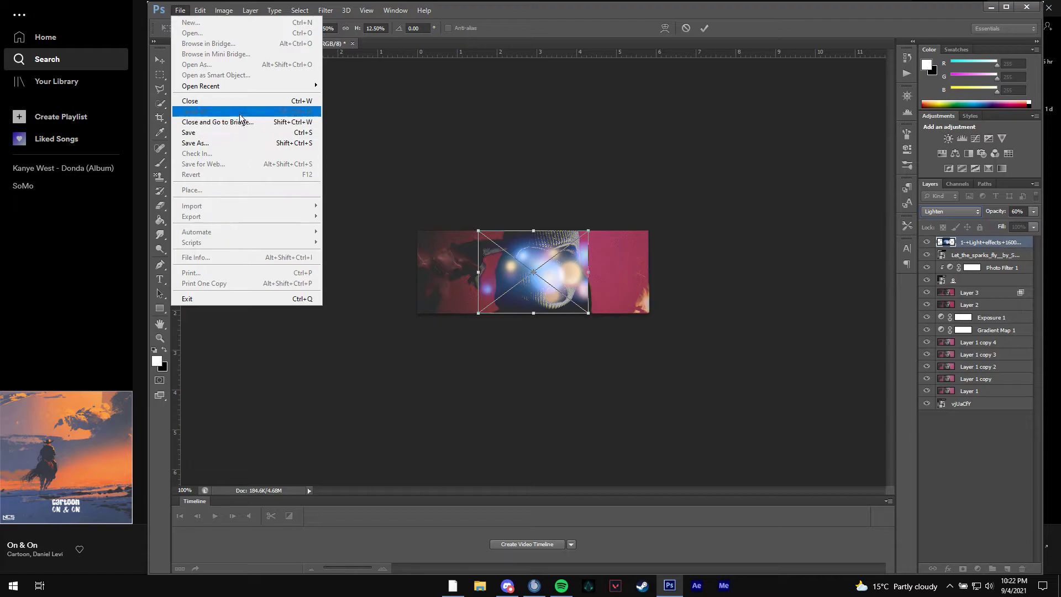
click(187, 13)
click(160, 59)
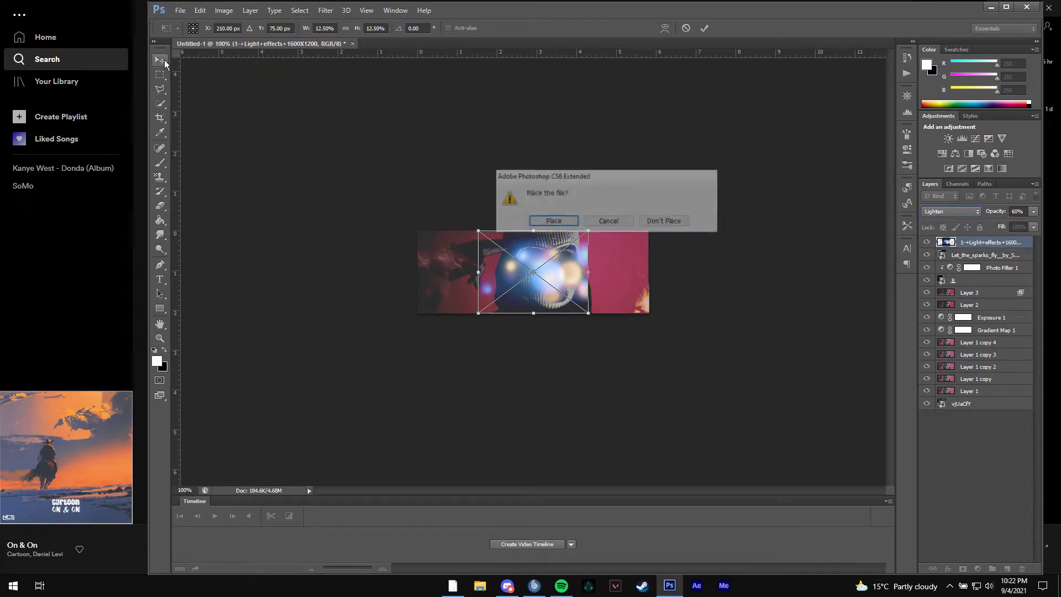
click(564, 225)
Move the light effects over the pink background beside the mask, and set both this layer and the sparks layer to Lighten
drag(565, 230, 691, 244)
click(960, 212)
click(958, 287)
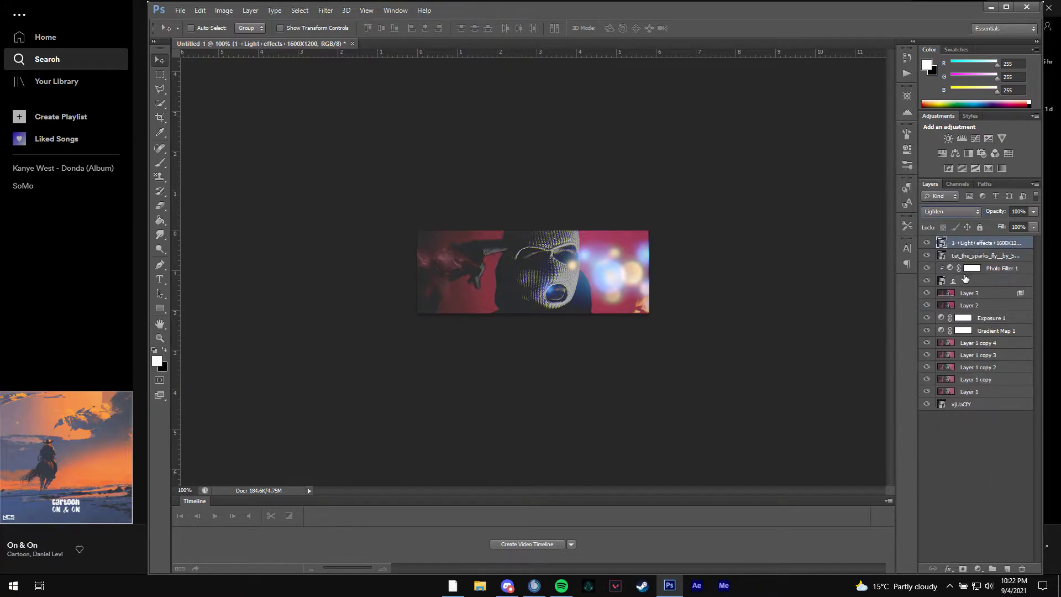
click(993, 255)
click(961, 212)
click(958, 287)
Set the light effects and sparks layers to 78% opacity and shift the light effects up about 0.4 in
shift+click(1004, 244)
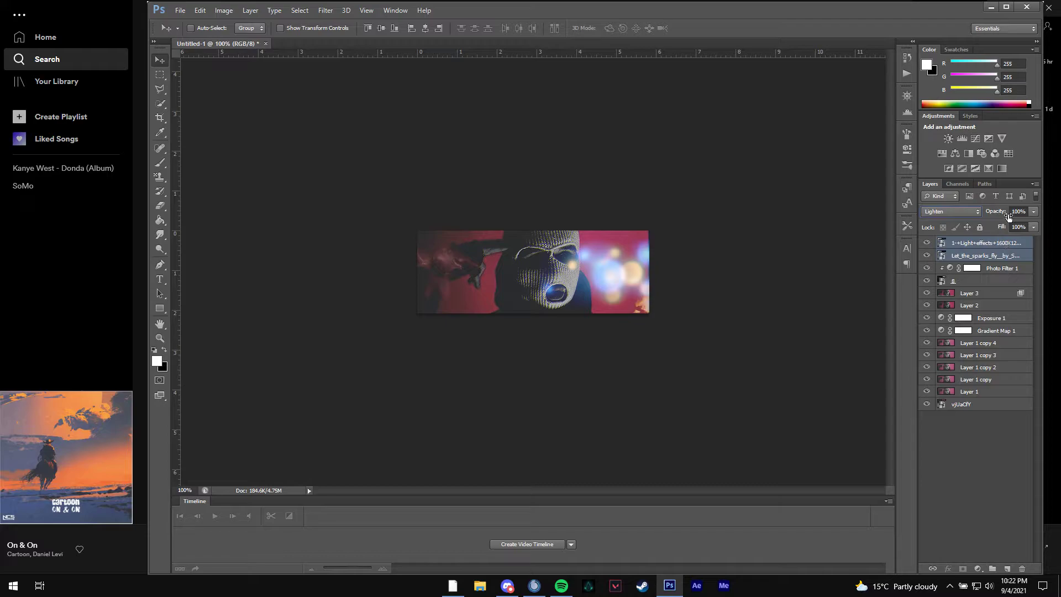
drag(1000, 215, 1001, 216)
click(1004, 246)
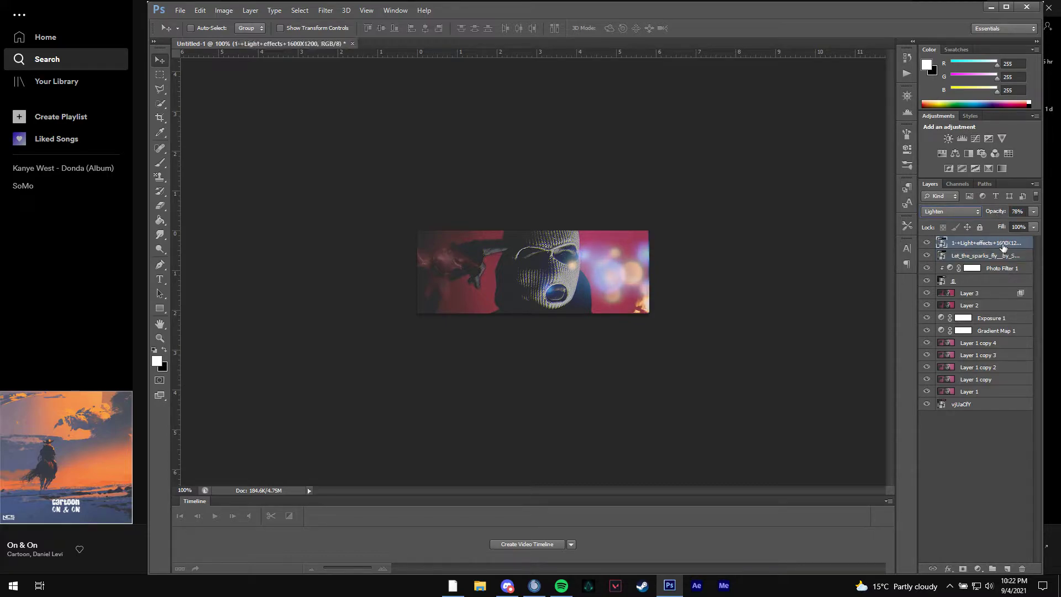
drag(730, 249, 730, 227)
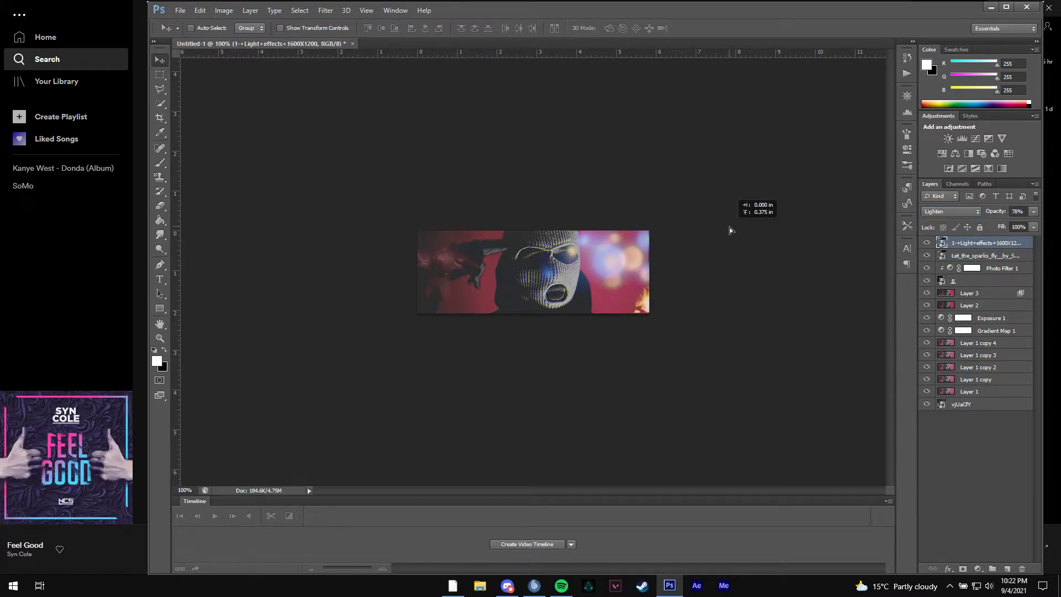
Add a Photo Filter adjustment clipped to the light effects layer, with a magenta-purple colour at 100% density
click(983, 153)
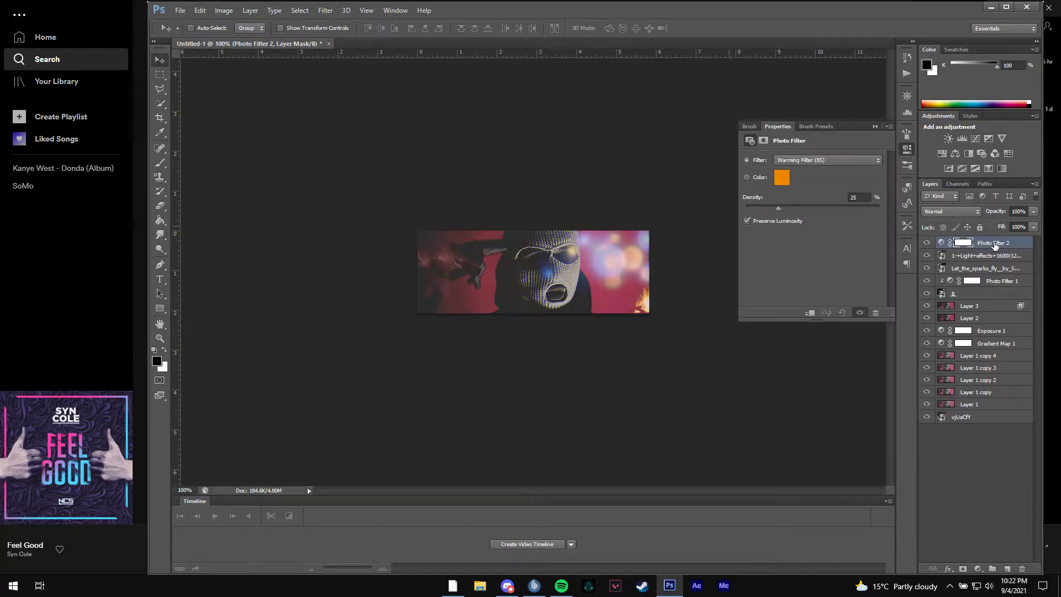
right_click(995, 243)
click(915, 287)
click(782, 177)
click(779, 184)
mouse_move(779, 186)
mouse_down()
mouse_move(778, 176)
mouse_move(749, 212)
mouse_up()
click(884, 151)
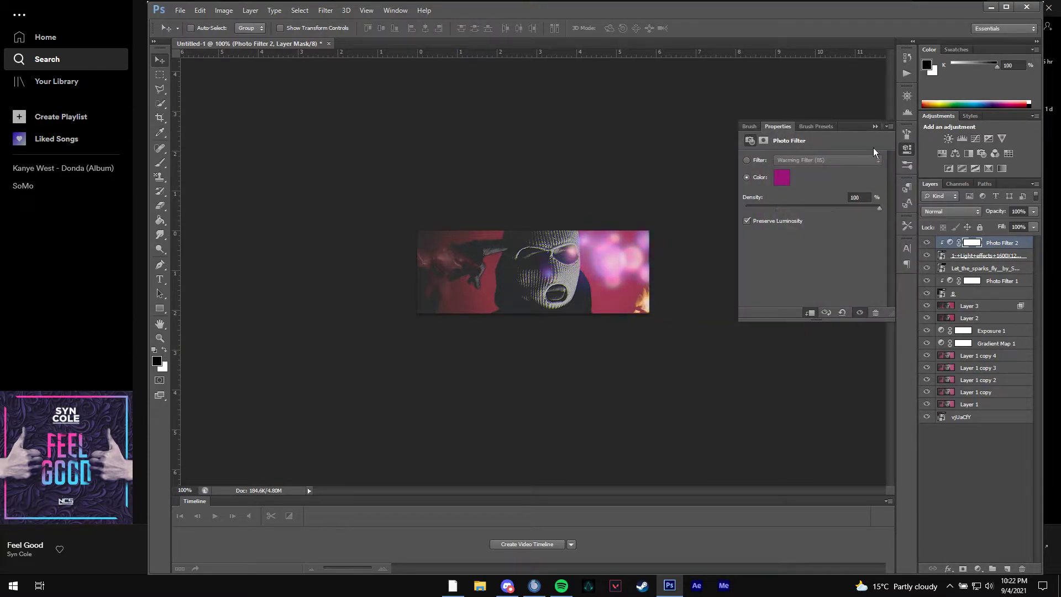
Scale the light effects layer to about 51% and reposition it so its glow covers the whole banner
click(876, 127)
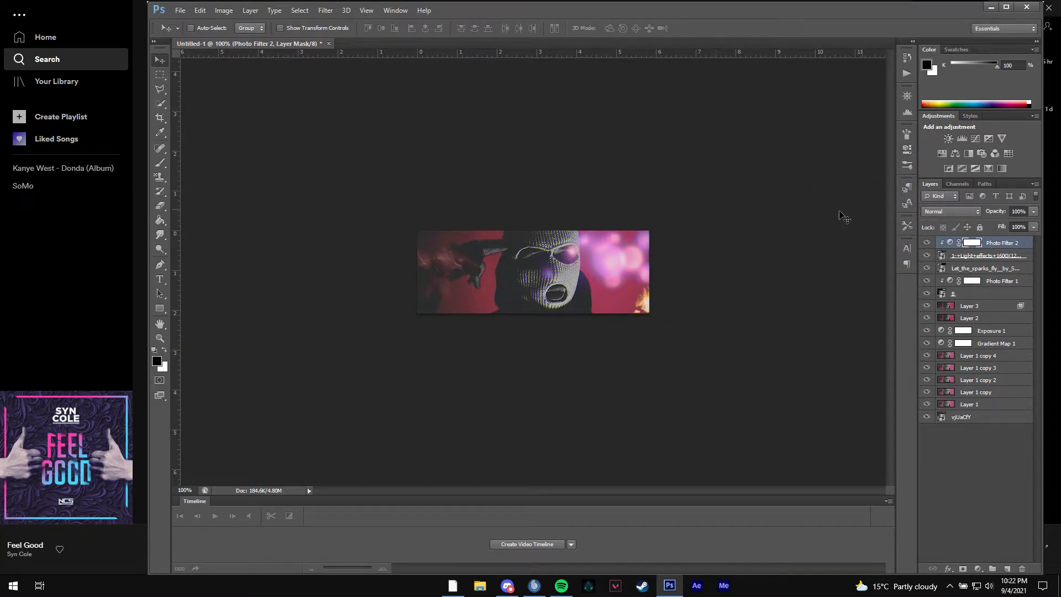
click(1002, 261)
key(ctrl+t)
drag(651, 308, 855, 381)
drag(728, 299, 738, 302)
key(Up)
key(Up)
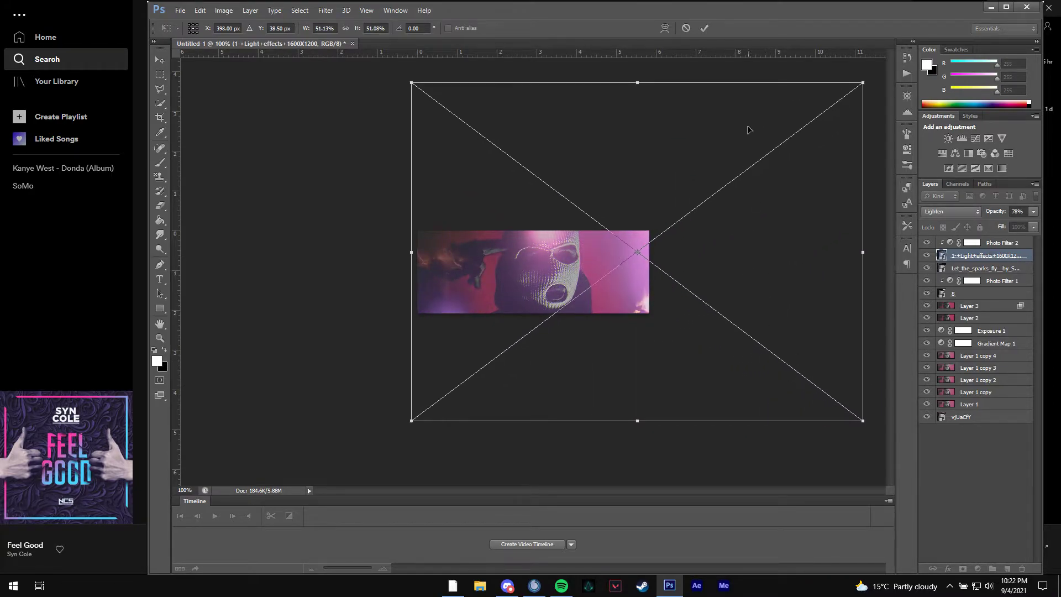
mouse_move(749, 203)
mouse_down()
mouse_move(745, 184)
mouse_move(750, 203)
mouse_up()
click(704, 27)
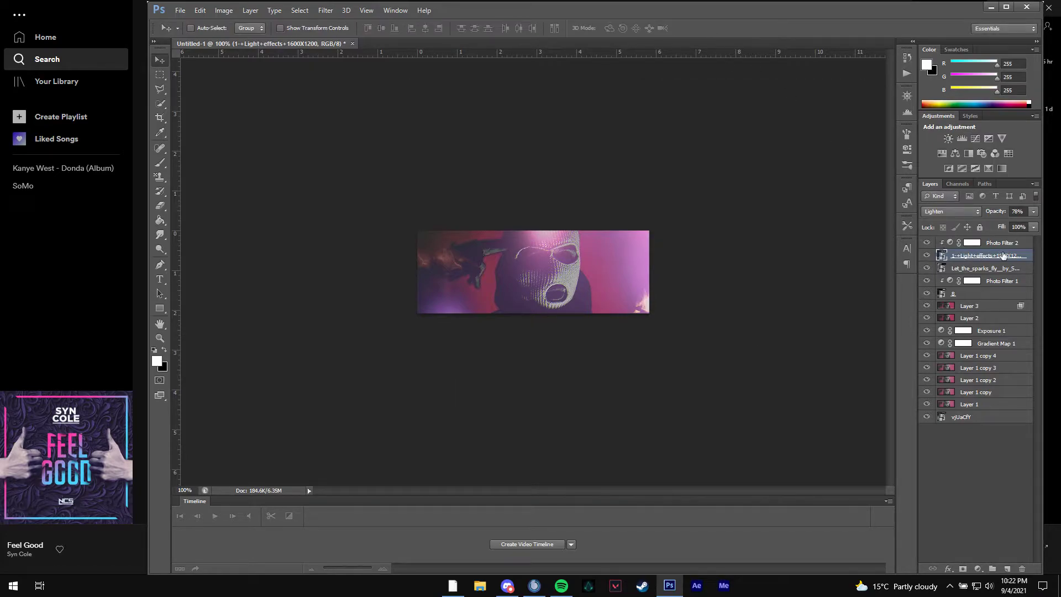
Add a layer mask to the light effects and brush out the glow over the figure with an 86 px soft black brush at 50% flow
click(963, 569)
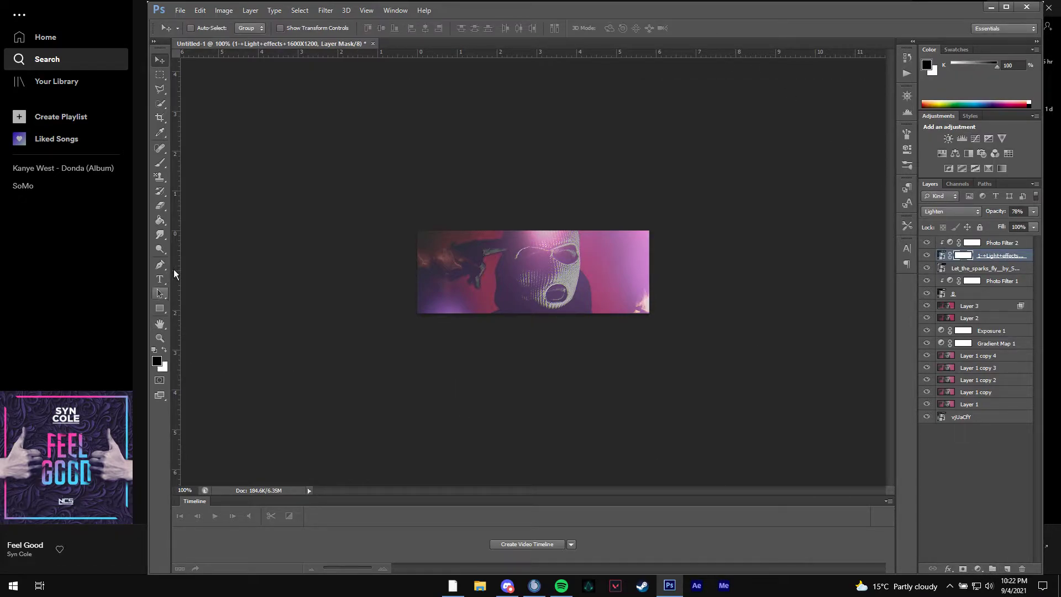
click(160, 163)
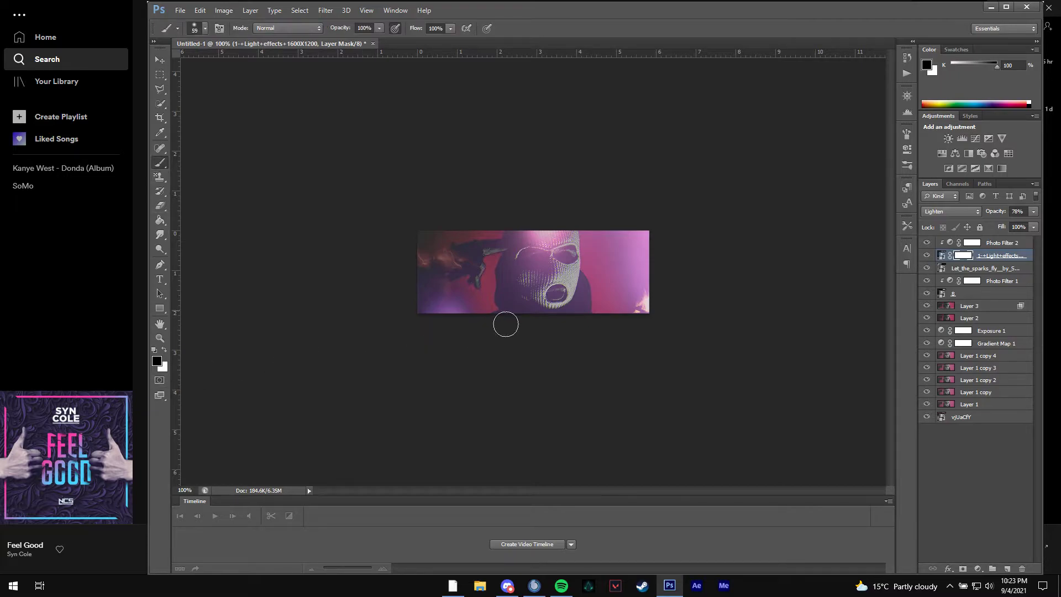
right_click(503, 325)
drag(533, 336, 553, 336)
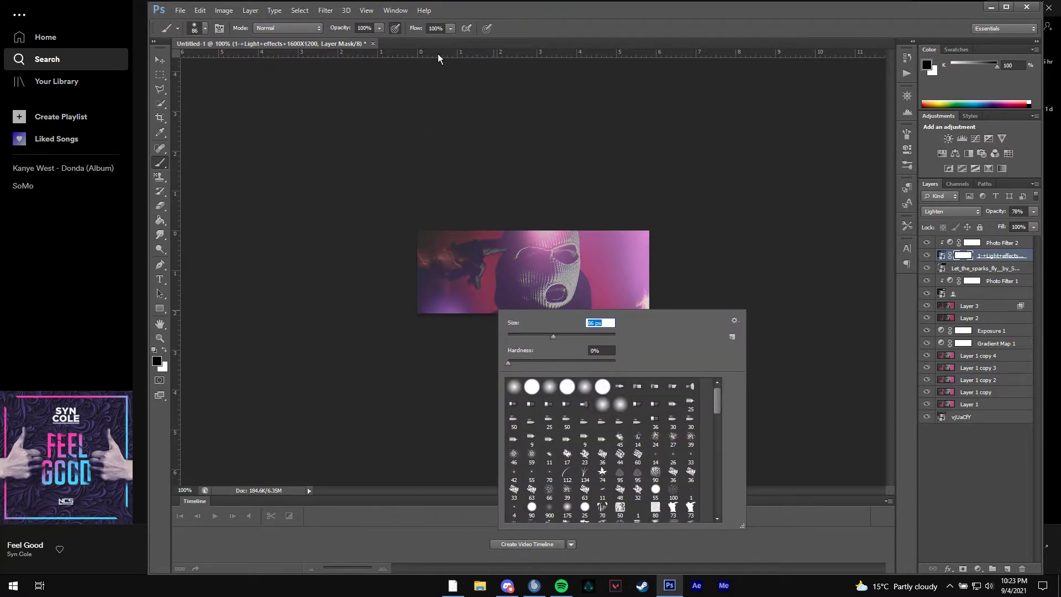
click(451, 28)
drag(433, 45, 423, 45)
click(518, 335)
mouse_move(497, 326)
mouse_down()
mouse_move(469, 294)
mouse_move(446, 315)
mouse_move(454, 294)
mouse_move(577, 301)
mouse_move(567, 317)
mouse_move(527, 319)
mouse_move(591, 320)
mouse_move(593, 288)
mouse_move(601, 326)
mouse_move(622, 348)
mouse_move(521, 311)
mouse_move(476, 268)
mouse_move(502, 284)
mouse_up()
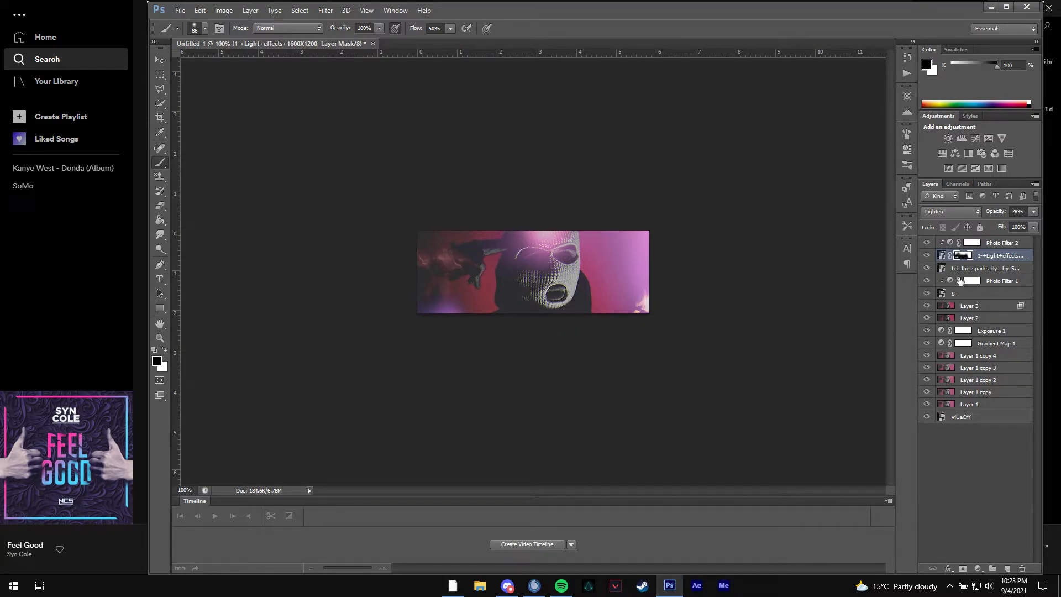
Copy the colour code of Photo Filter 2 and use it, 9b1079, as the colour of Photo Filter 1
double_click(950, 243)
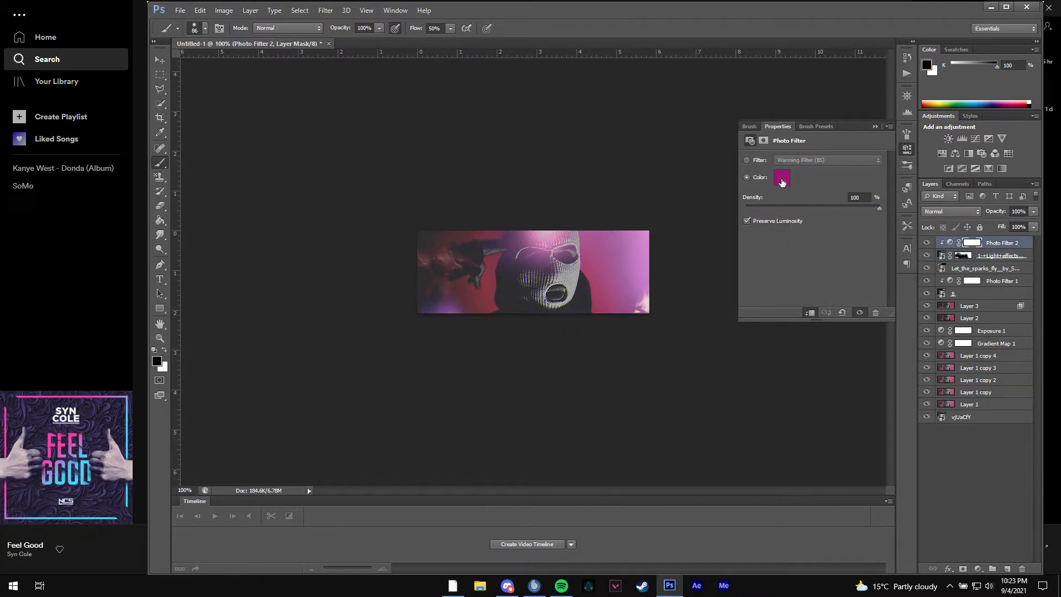
click(782, 178)
key(ctrl+c)
click(885, 167)
click(881, 129)
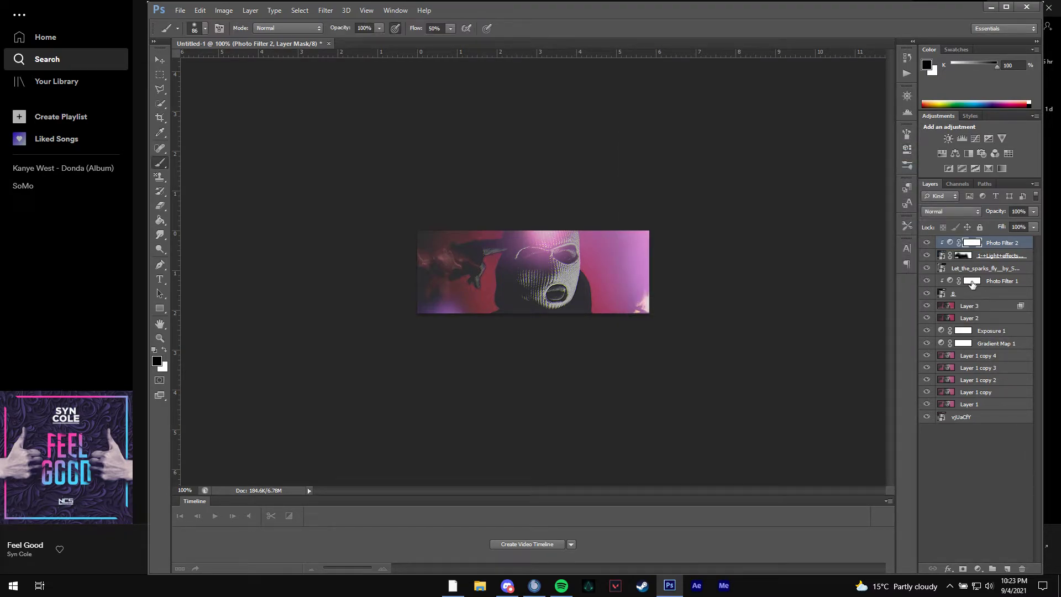
click(971, 283)
double_click(951, 281)
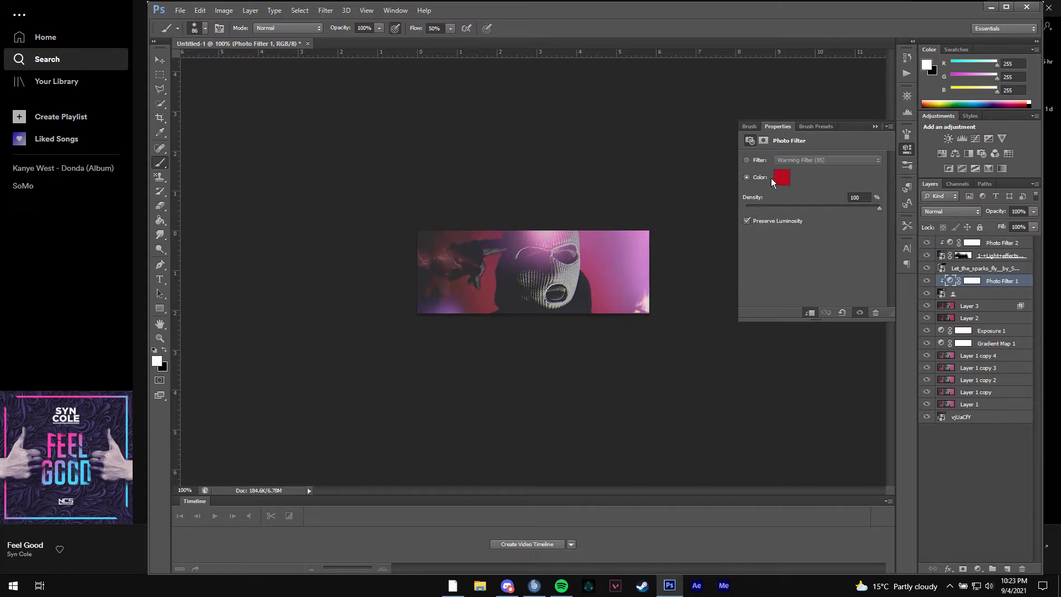
click(781, 178)
double_click(828, 308)
key(ctrl+v)
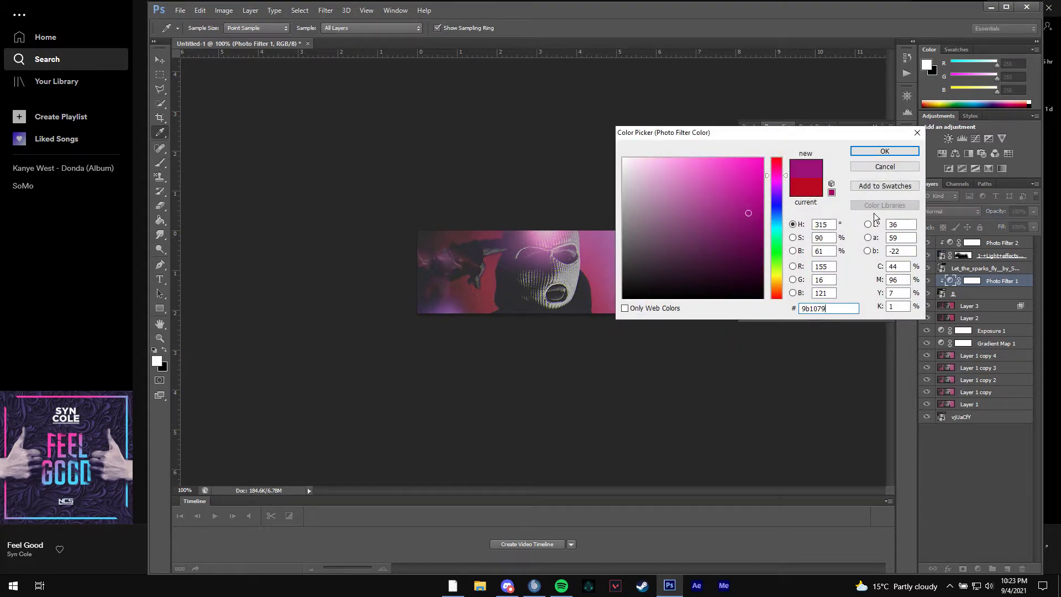
click(880, 152)
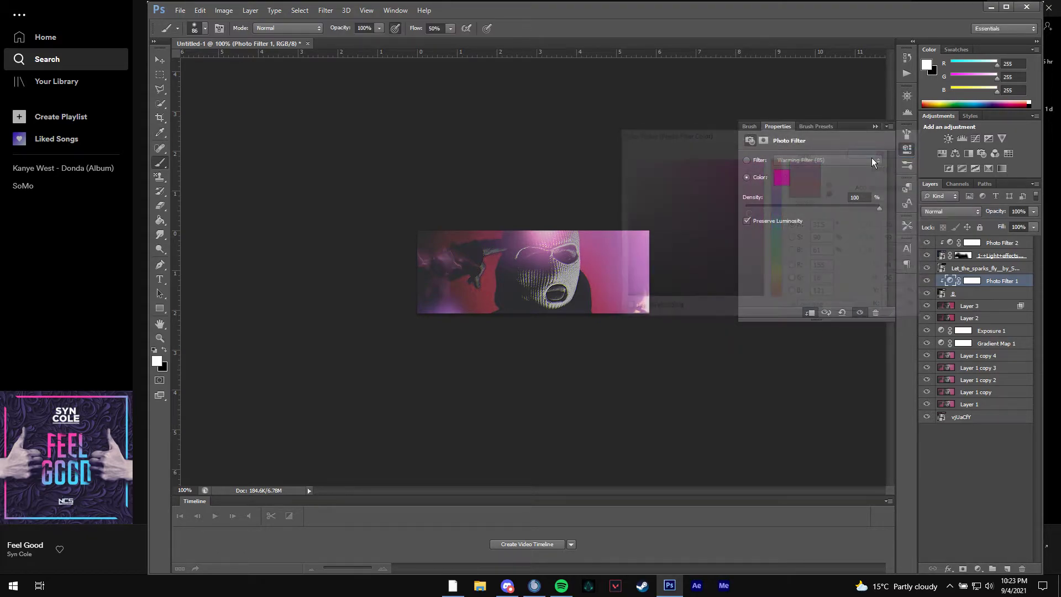
click(876, 126)
Lower the sparks layer's opacity to 54% and transform it so the sparks fall over the raised hand at the banner's left end
click(978, 272)
drag(998, 212, 1002, 216)
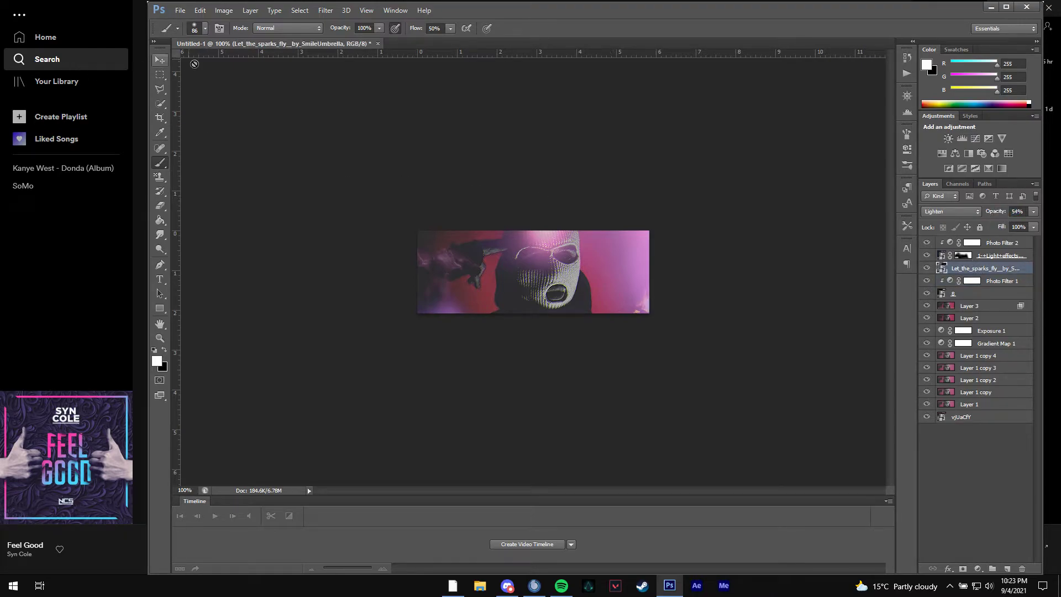
click(160, 59)
mouse_move(563, 119)
mouse_down()
mouse_move(657, 197)
mouse_move(530, 159)
mouse_move(459, 161)
mouse_up()
key(ctrl+t)
drag(633, 144, 628, 370)
drag(432, 222, 433, 225)
mouse_move(402, 273)
mouse_down()
mouse_move(419, 301)
mouse_move(406, 263)
mouse_up()
click(705, 28)
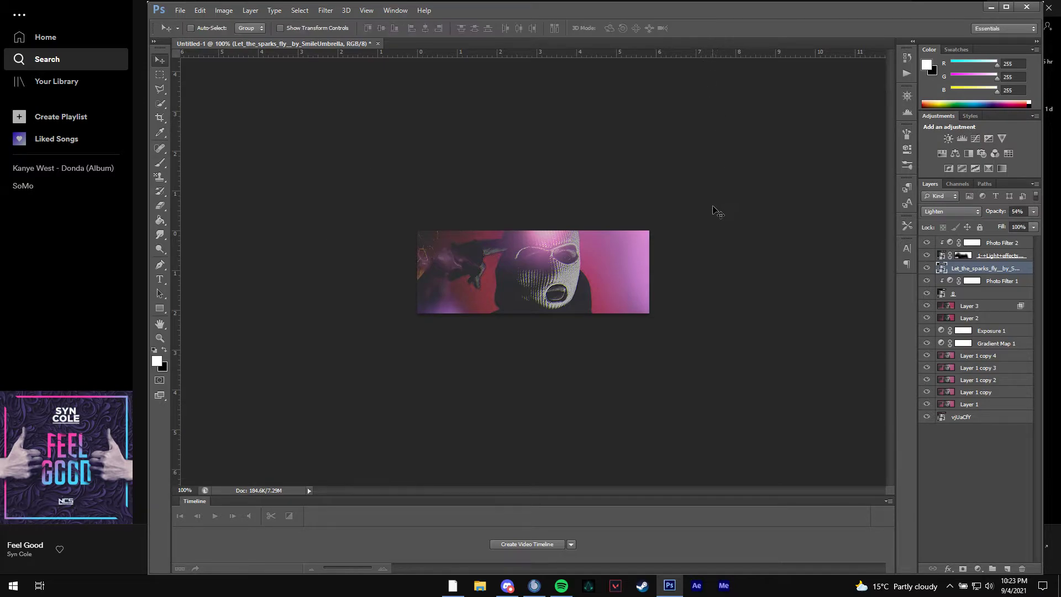
Add a layer mask to the sparks and brush away the sparks along the lower part of the hand and figure
click(963, 569)
key(b)
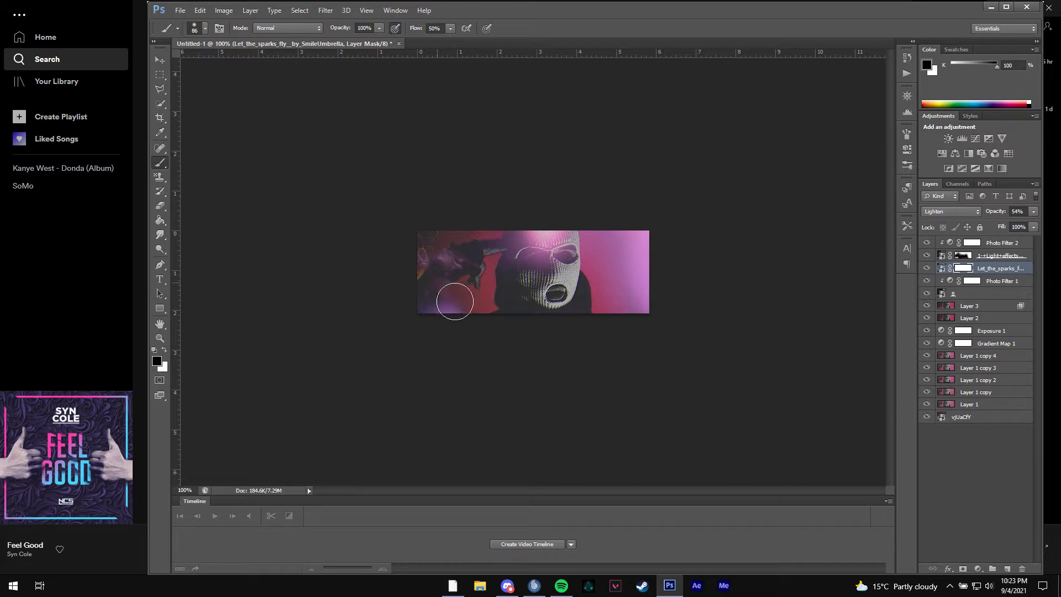
mouse_move(527, 306)
mouse_down()
mouse_move(357, 308)
mouse_move(391, 298)
mouse_move(507, 209)
mouse_move(413, 290)
mouse_up()
Create a new empty layer above Photo Filter 2 and select the full banner area with a rectangular marquee
click(164, 282)
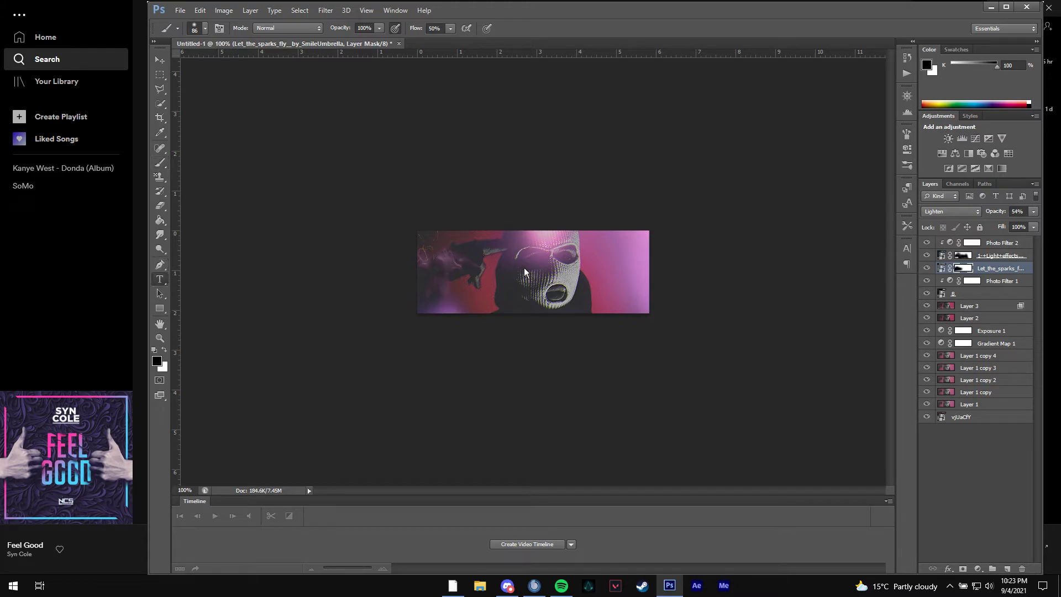
click(1019, 245)
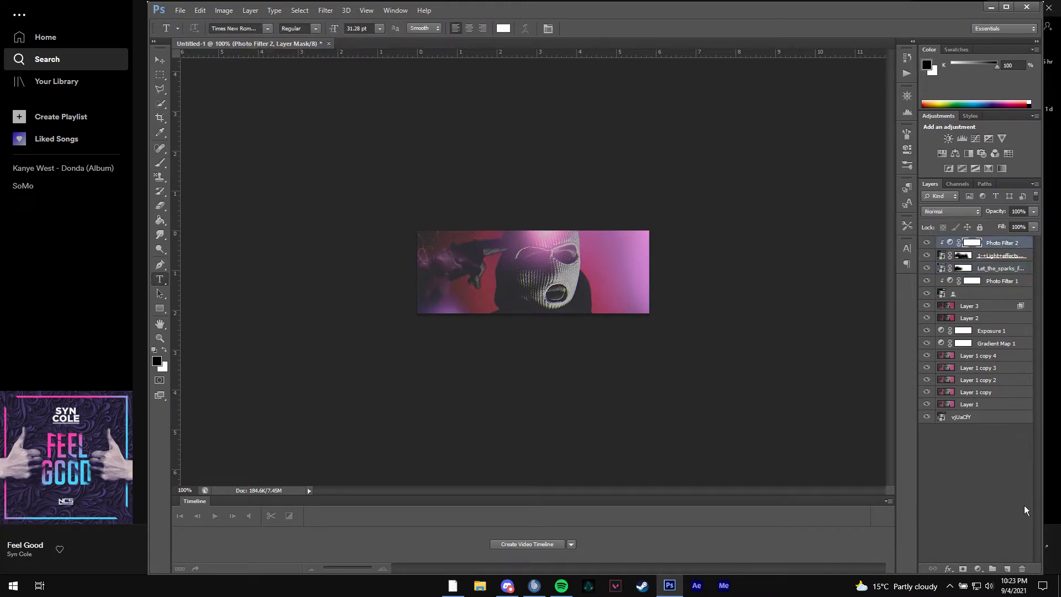
click(1008, 569)
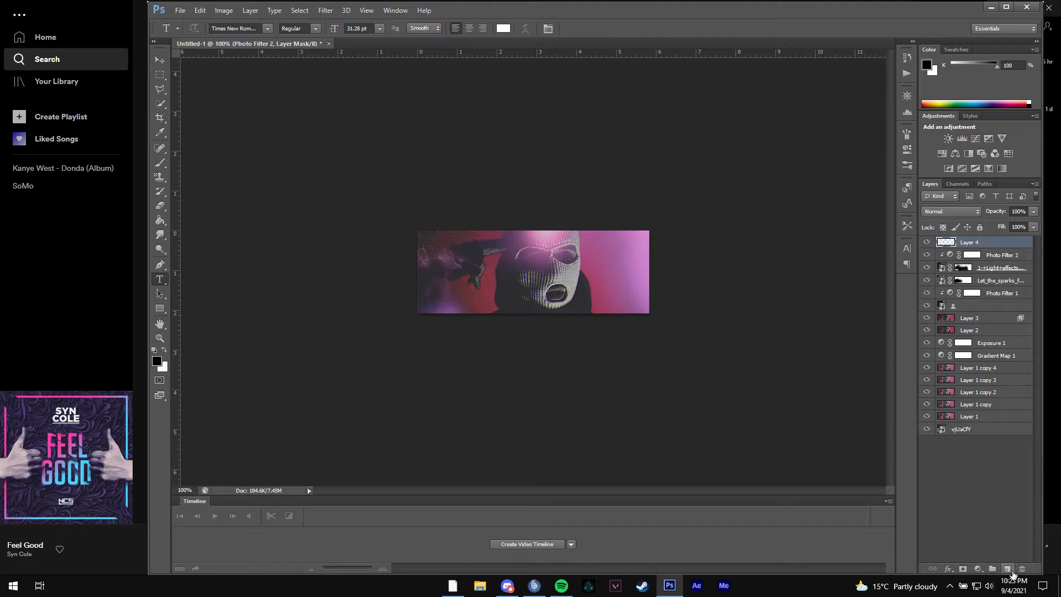
key(x)
click(160, 75)
drag(398, 193, 678, 334)
Stroke the selection inside with a 1 px dark grey (353333) border at 100% opacity, and deselect
right_click(630, 290)
click(691, 465)
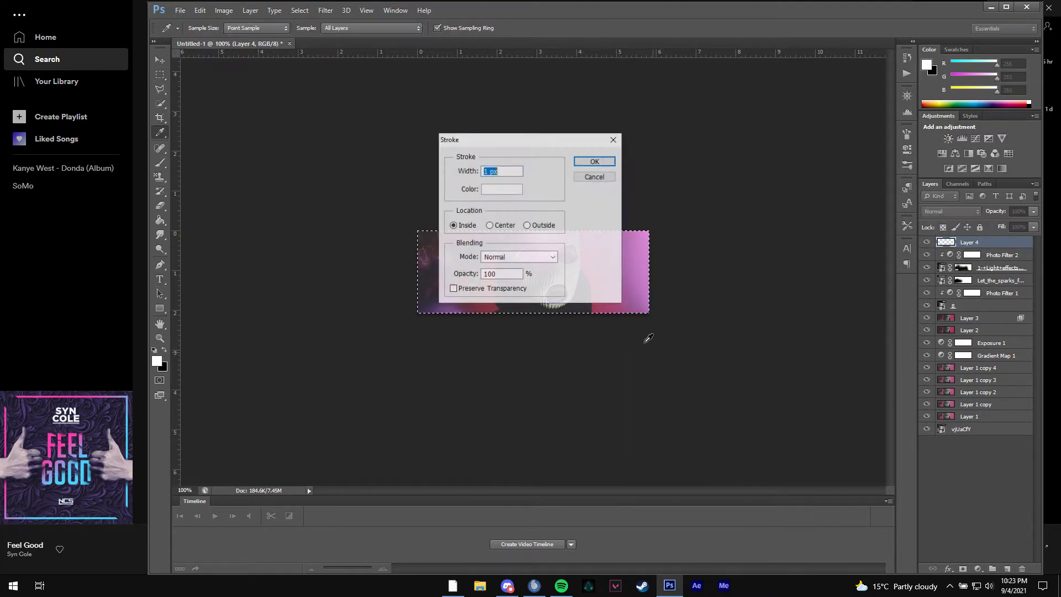
click(501, 188)
click(626, 274)
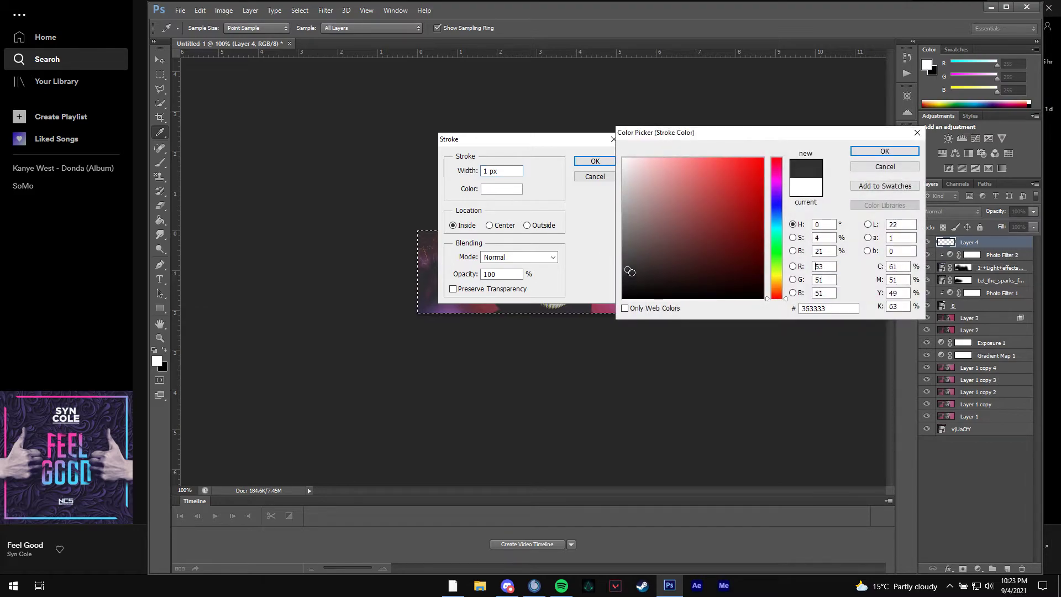
click(885, 151)
click(595, 161)
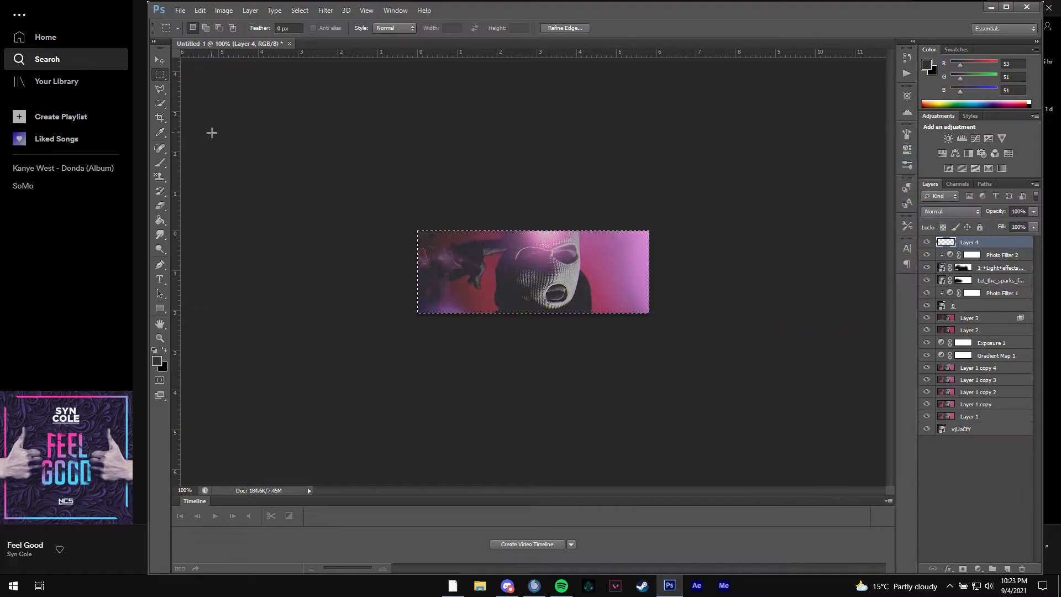
click(163, 63)
key(ctrl+d)
Look up the member's username on the forum page in the browser and return to Photoshop
key(t)
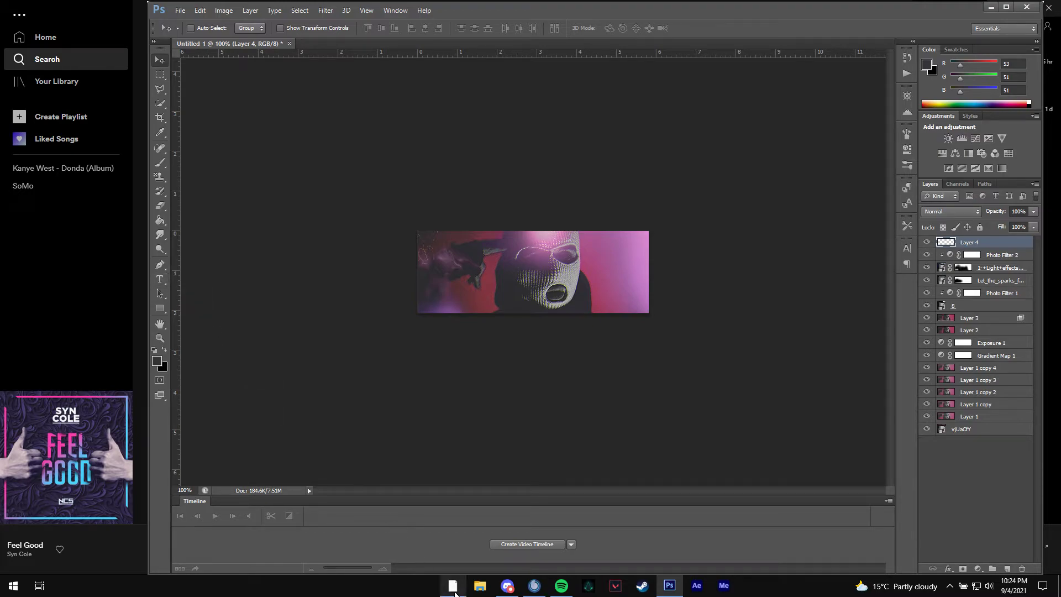
click(453, 586)
click(363, 8)
double_click(239, 307)
key(alt+Tab)
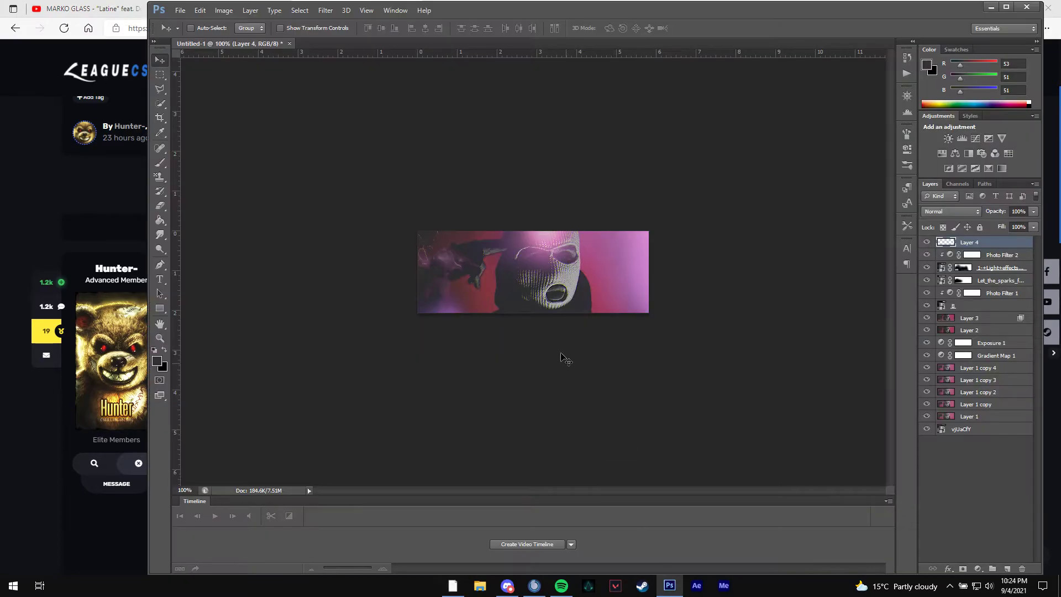
Add the forum member's username as 31.28 pt Blacksword text beside the mask, coloured white (ffffff)
click(160, 279)
click(253, 29)
text(B)
key(Return)
click(485, 288)
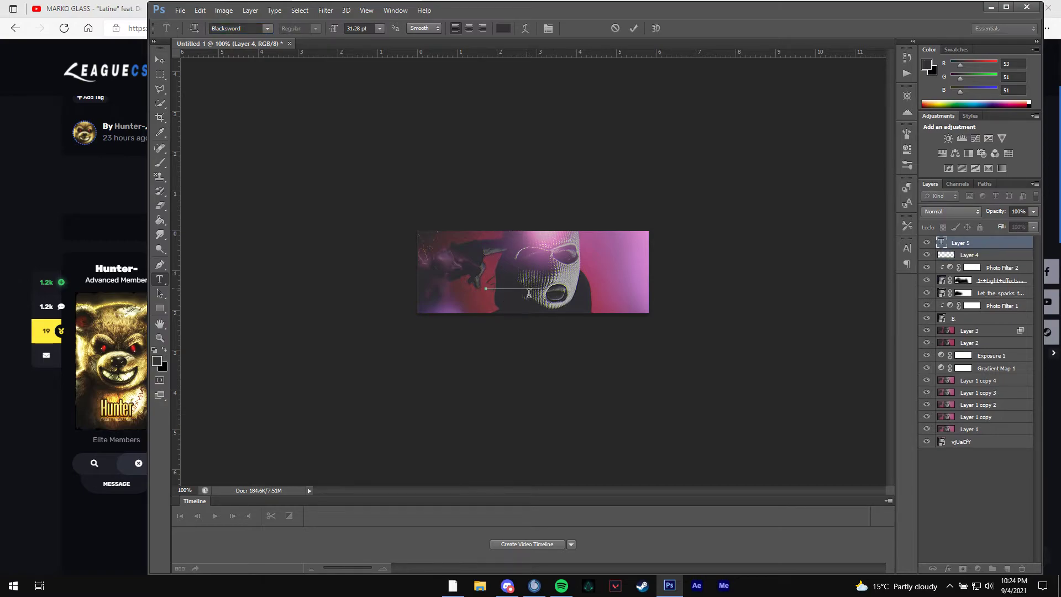
double_click(529, 293)
click(503, 29)
click(644, 186)
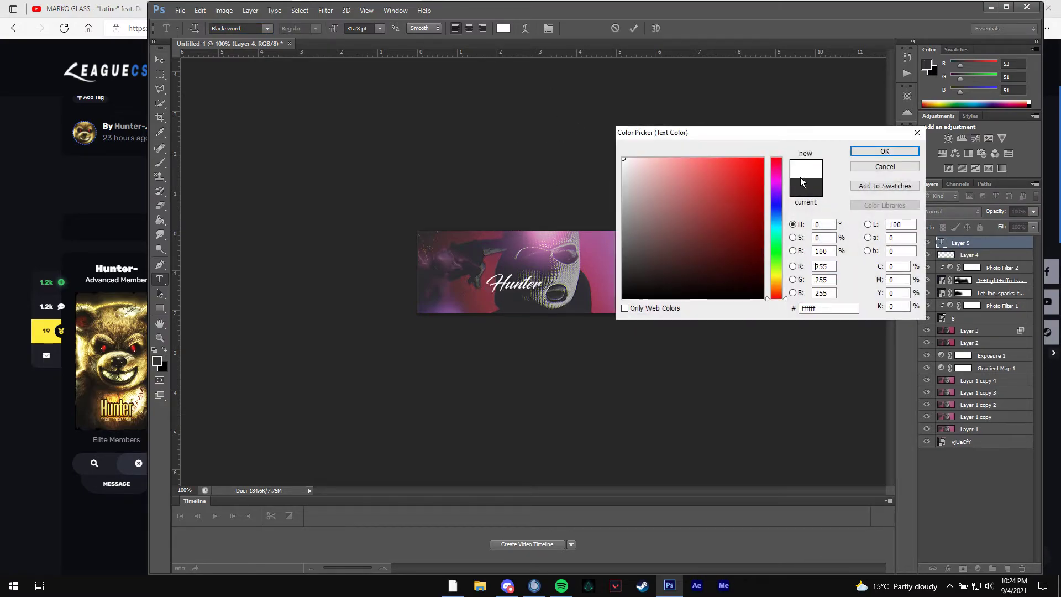
click(881, 153)
Move the username text down and left, below the raised hand, and scale it to about 115%
click(160, 59)
drag(585, 195, 555, 203)
key(ctrl+t)
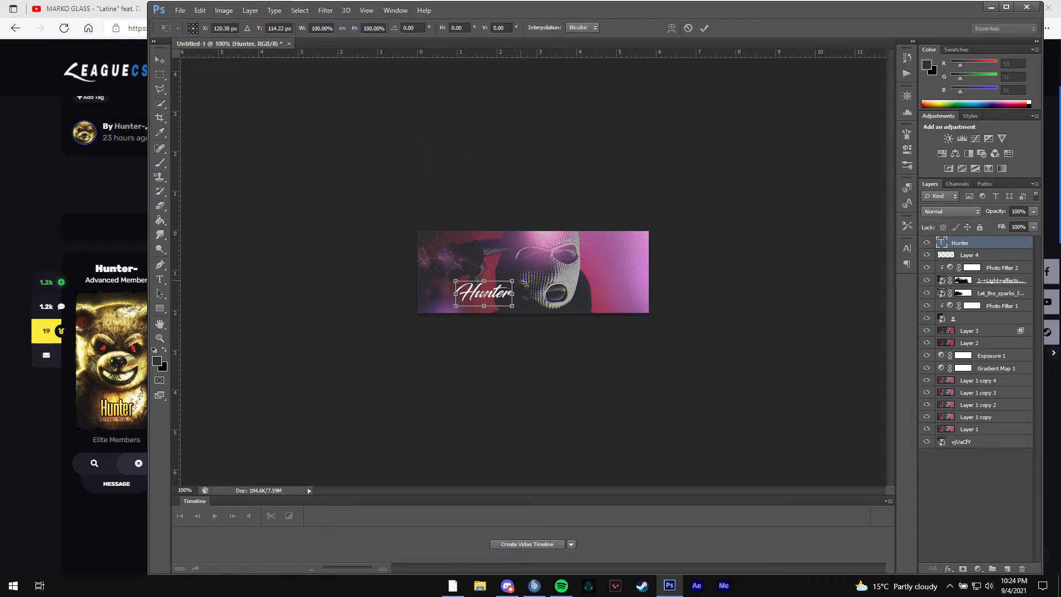
drag(518, 285, 525, 280)
click(704, 28)
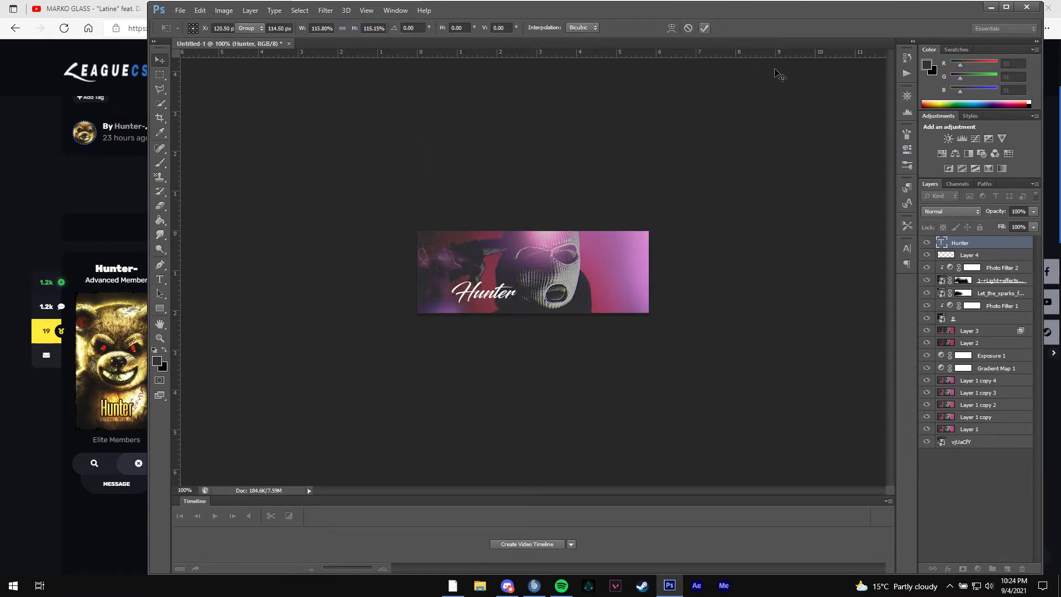
Apply the dark grey preset style with bevel, inner glow, overlays and drop shadow to the username text
click(971, 116)
scroll(997, 165, down, 1)
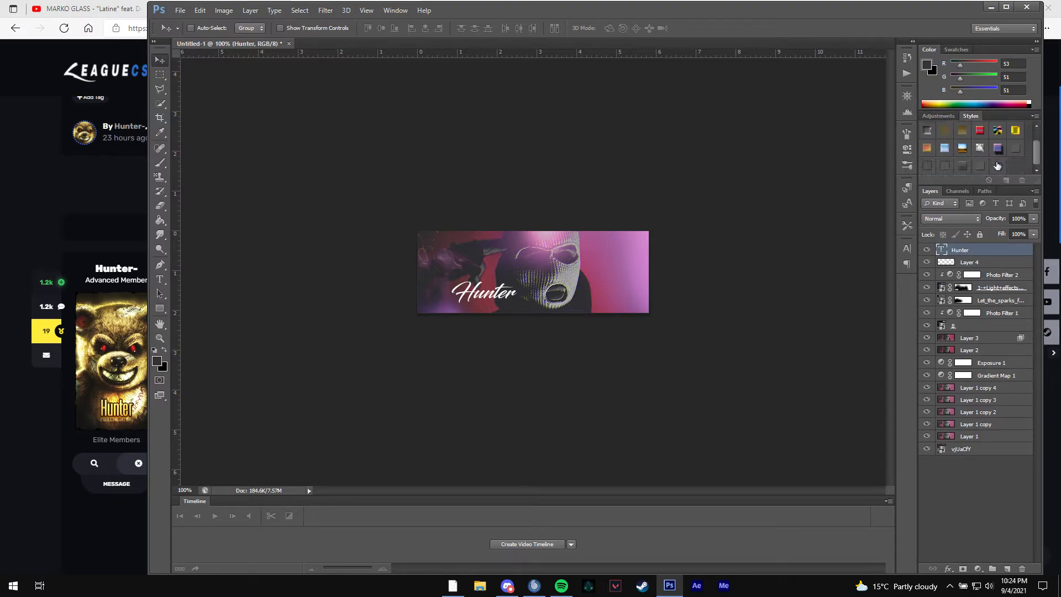
click(964, 167)
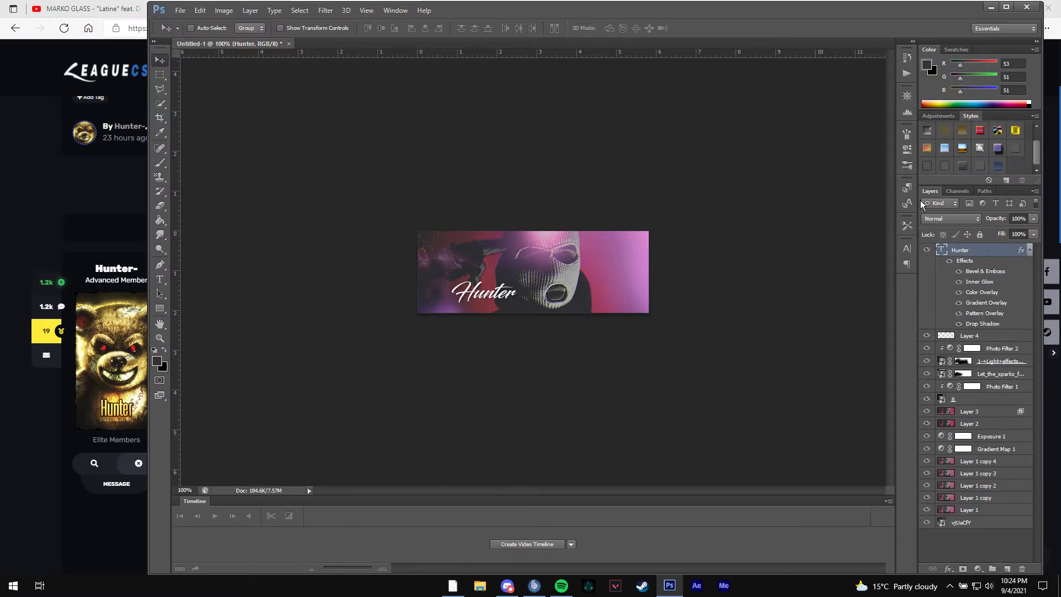
Change the username text's colour to the magenta-purple 8d2077
click(159, 279)
click(503, 29)
drag(750, 197, 776, 176)
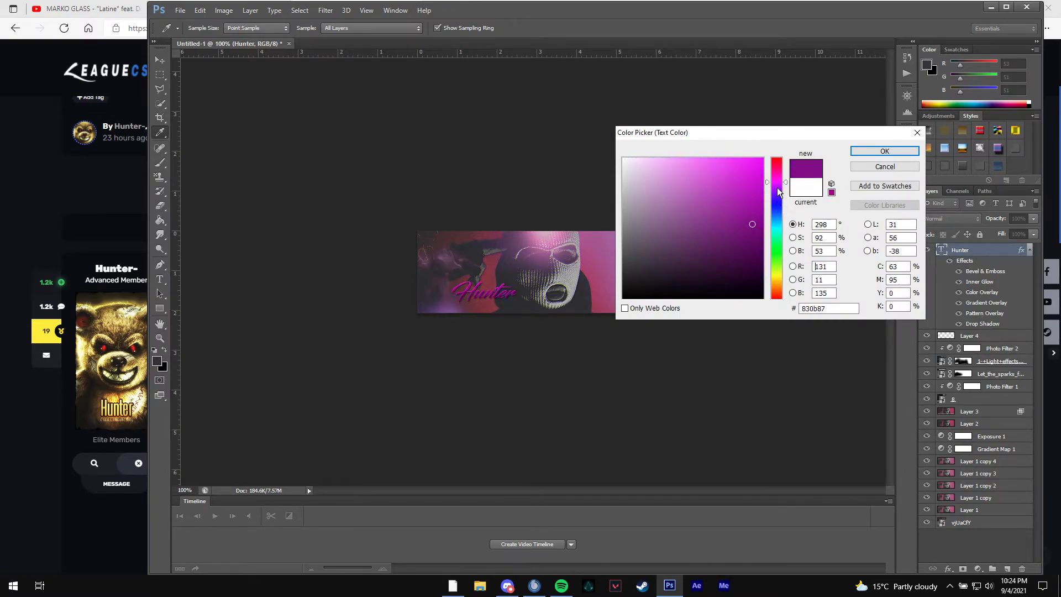
mouse_move(740, 225)
mouse_down()
mouse_move(723, 225)
mouse_move(733, 223)
mouse_up()
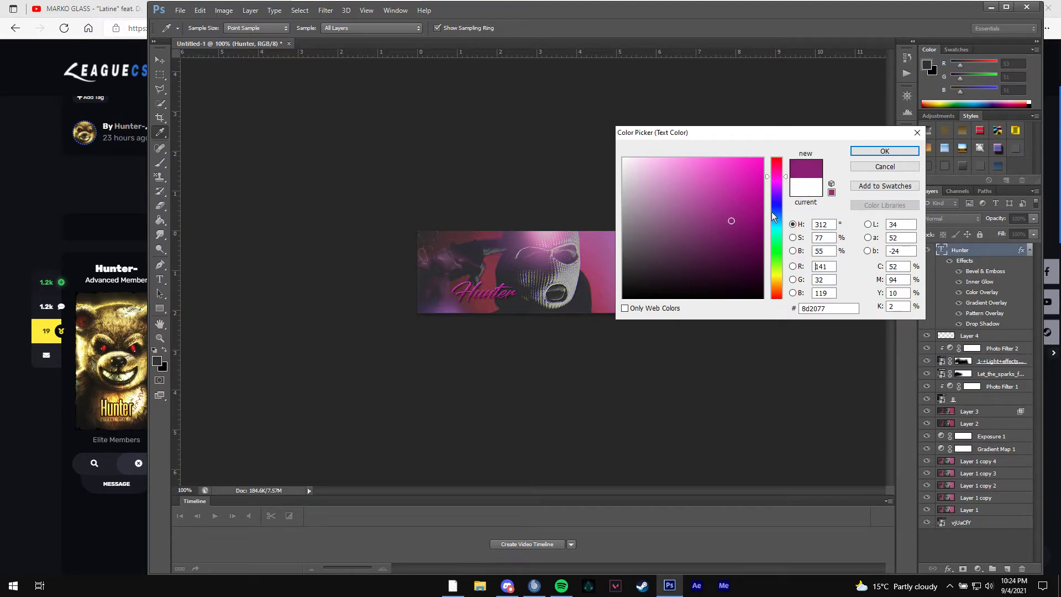
click(884, 151)
Turn off the Pattern Overlay effect in the username text's layer style
right_click(972, 256)
click(871, 150)
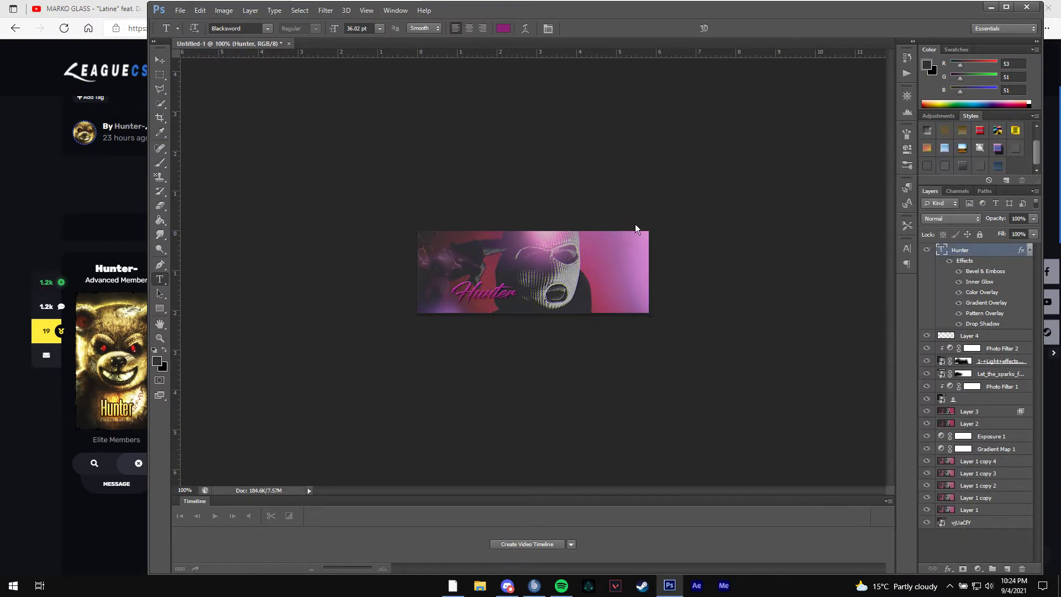
click(662, 265)
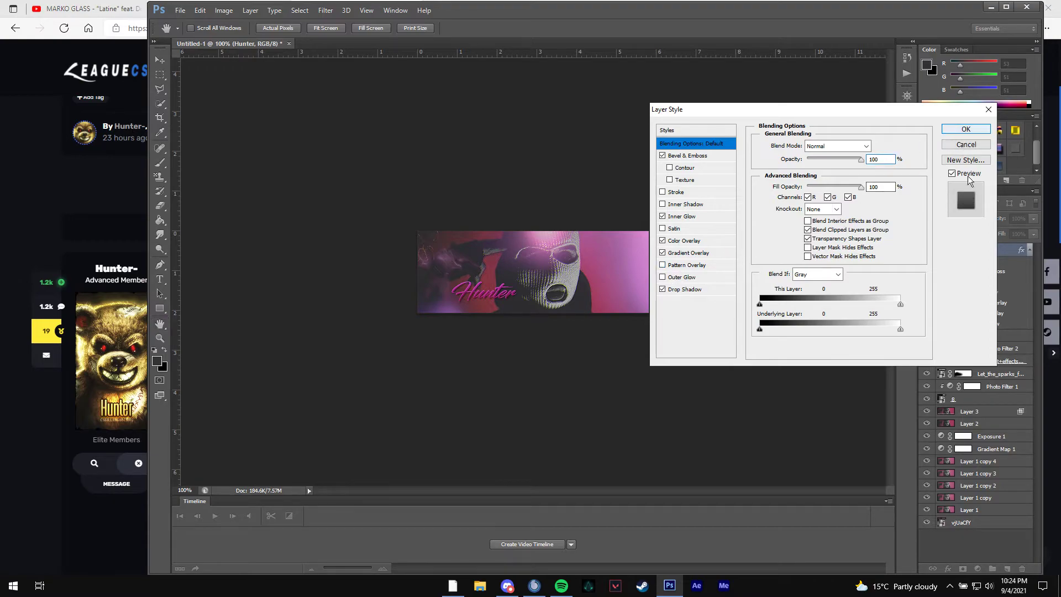
click(967, 129)
Reduce the username text layer's opacity to 62% and nudge the text slightly down and left
drag(1006, 219, 989, 220)
click(159, 59)
drag(563, 206, 556, 209)
drag(995, 220, 1007, 221)
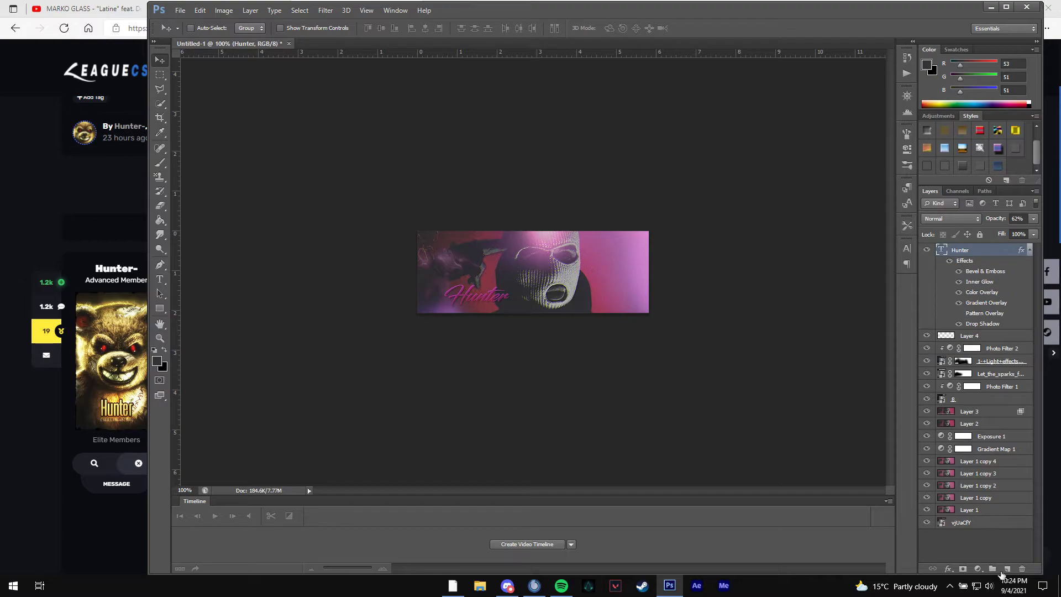
Add a layer mask to the username text and fade its lower part with a soft black 47 px brush
click(963, 569)
key(b)
right_click(553, 298)
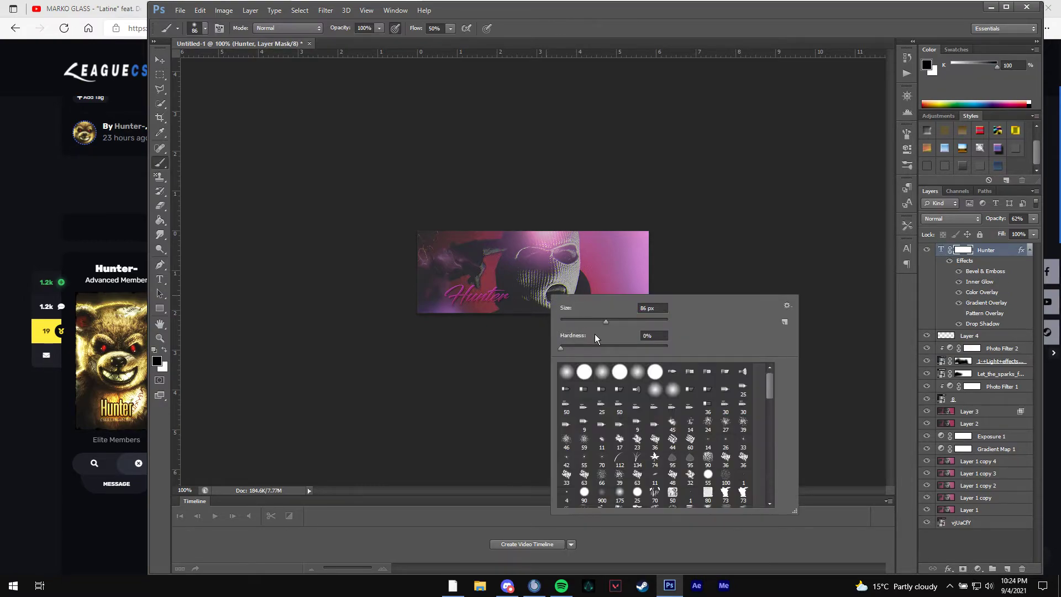
click(463, 325)
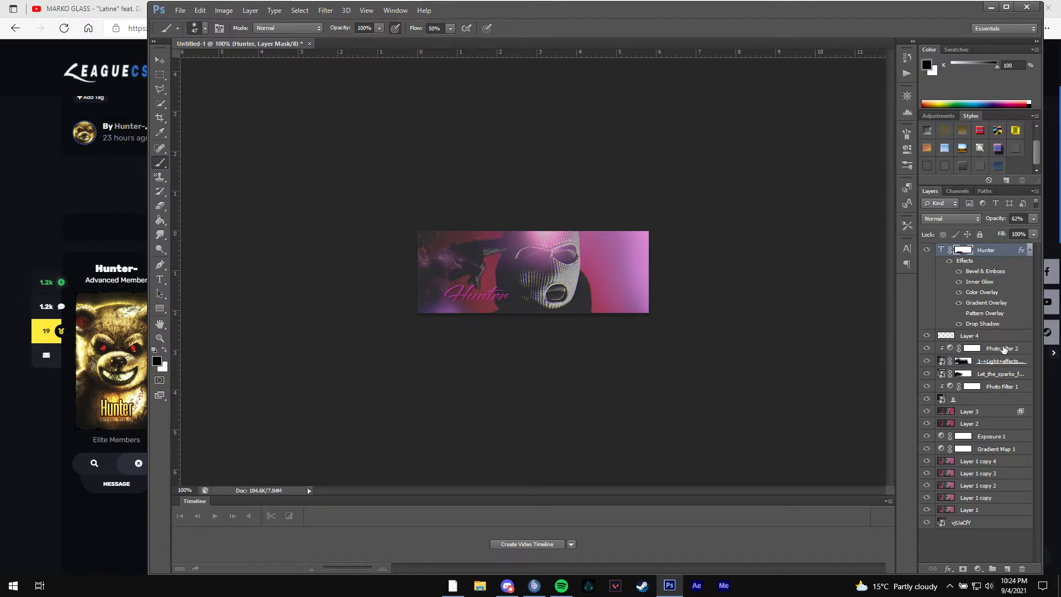
Start a new text layer on the banner in the 04b03 font at 8 pt with anti-aliasing set to None
key(t)
click(492, 269)
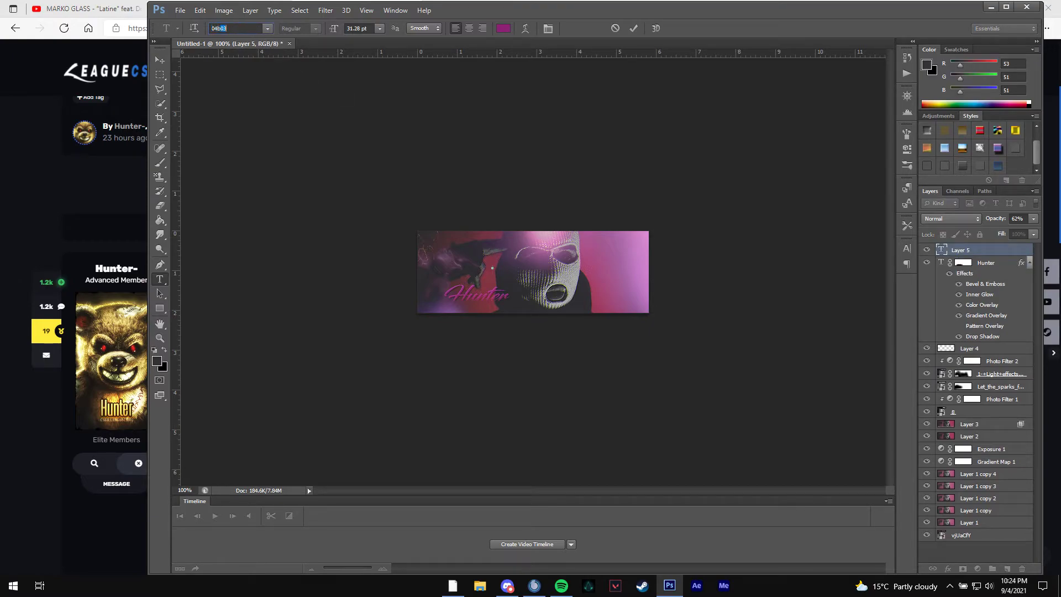
key(Return)
click(379, 28)
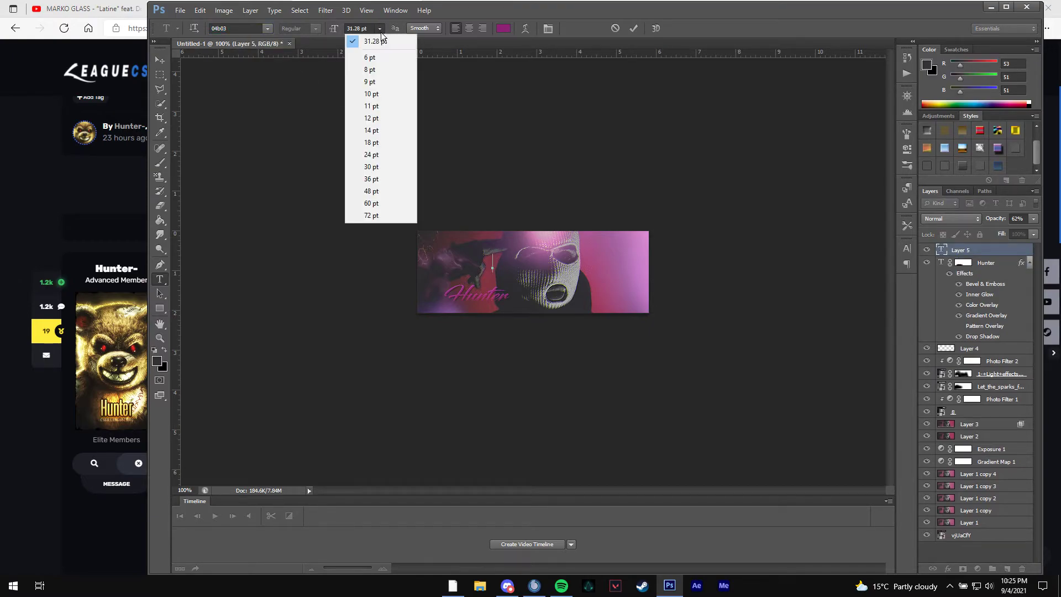
click(370, 68)
click(424, 28)
click(420, 38)
Make the new text white and enter it as "leaguecs.ro"
click(503, 29)
drag(680, 221, 602, 166)
click(885, 151)
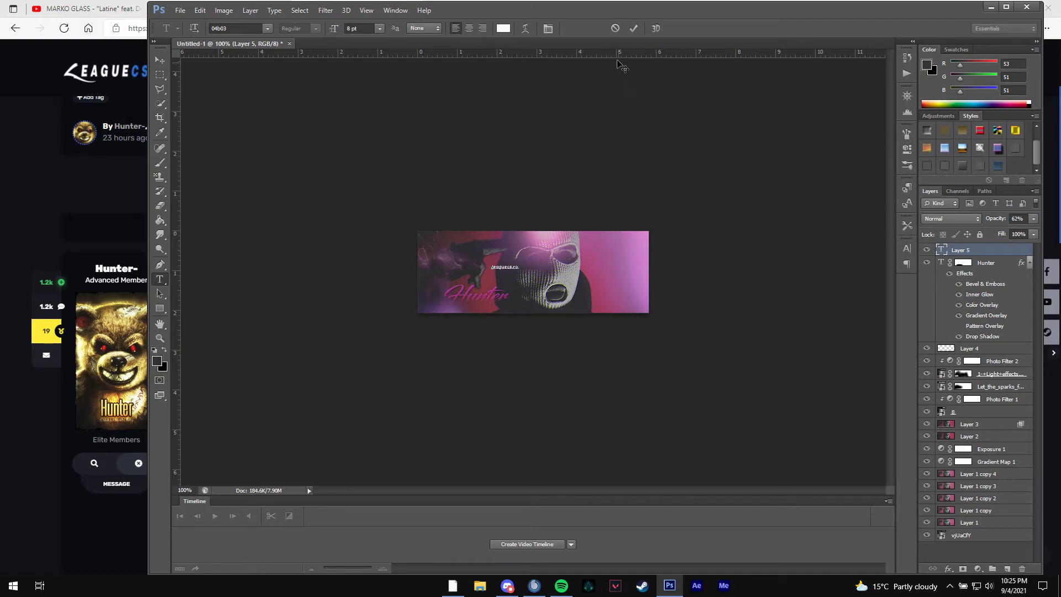
click(634, 28)
Place the leaguecs.ro text just below the username, set its opacity to 82% and apply the drop-shadow preset style
key(v)
drag(612, 157, 610, 170)
drag(997, 221, 989, 227)
click(989, 169)
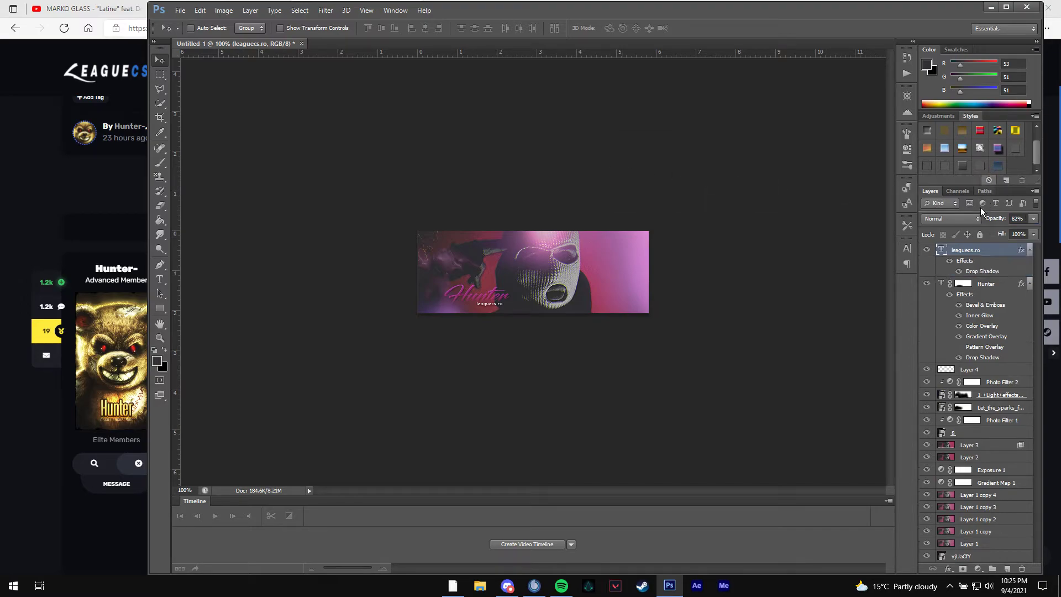
Set the leaguecs.ro text's drop shadow to 1 px distance and 1 px size, and lower the layer's opacity to 63%
right_click(971, 250)
click(872, 149)
click(683, 289)
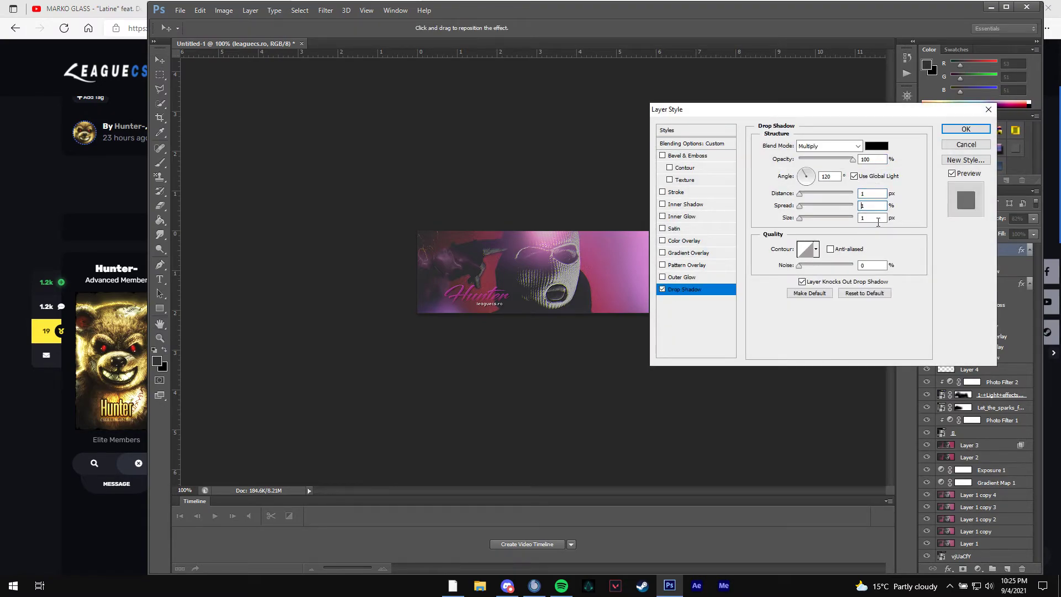
double_click(870, 207)
click(966, 129)
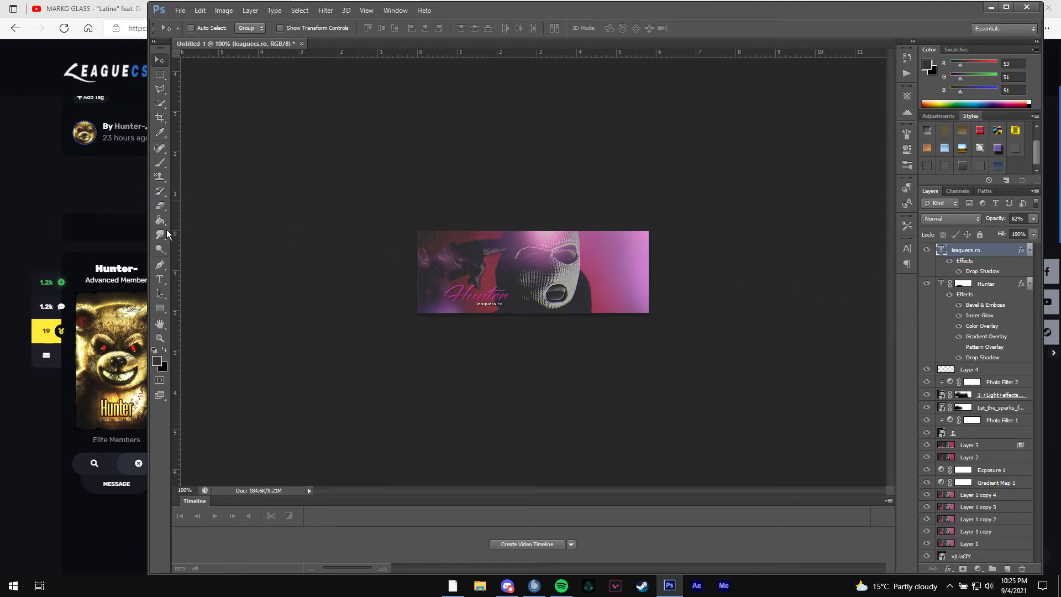
drag(1002, 222, 1000, 220)
Save the banner on the desktop as a layered Photoshop file named psd with maximized compatibility
click(180, 10)
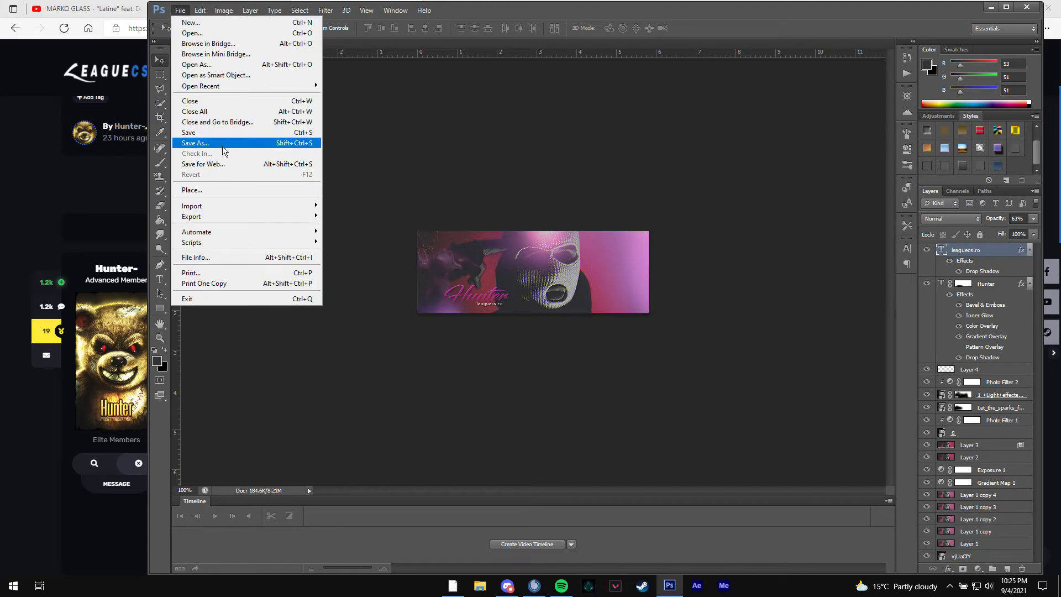
click(222, 145)
click(482, 180)
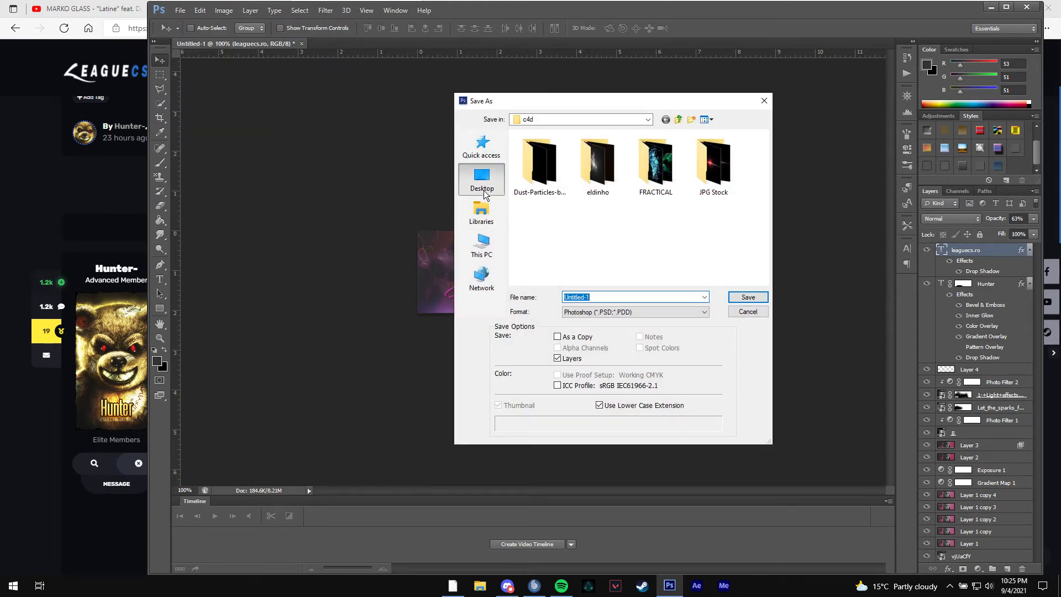
text(psd)
key(Return)
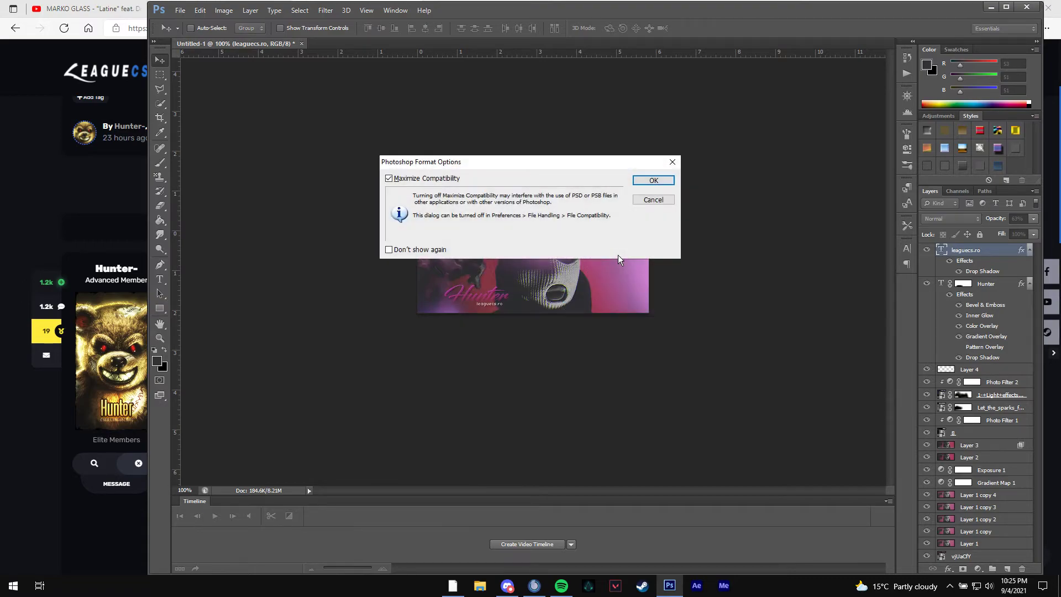
key(Return)
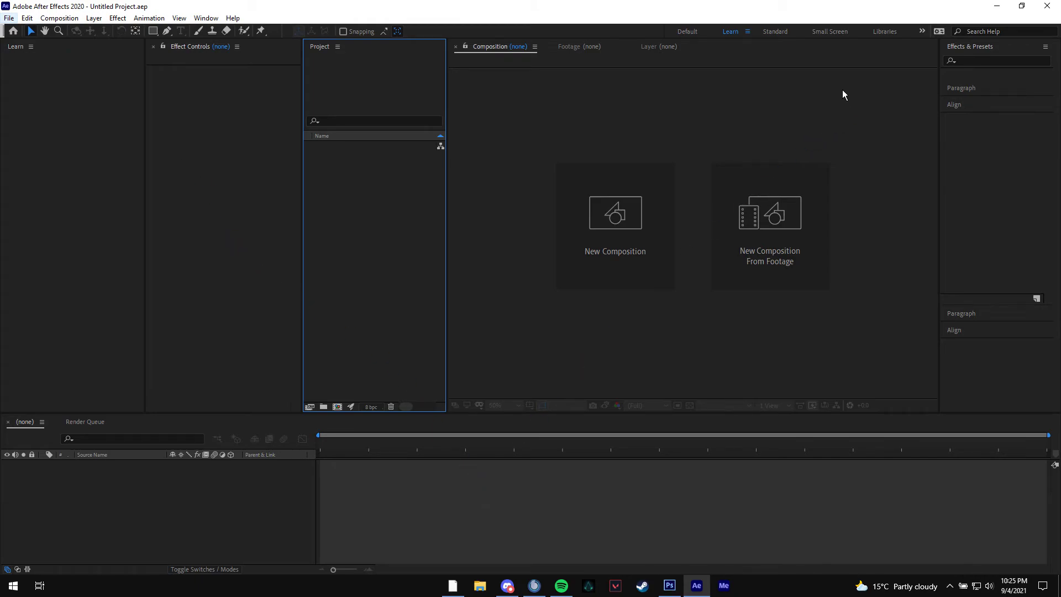
Switch to After Effects, shrink its window so the desktop file is reachable, and close the Home screen
click(1021, 6)
click(998, 10)
click(998, 11)
click(998, 12)
click(999, 13)
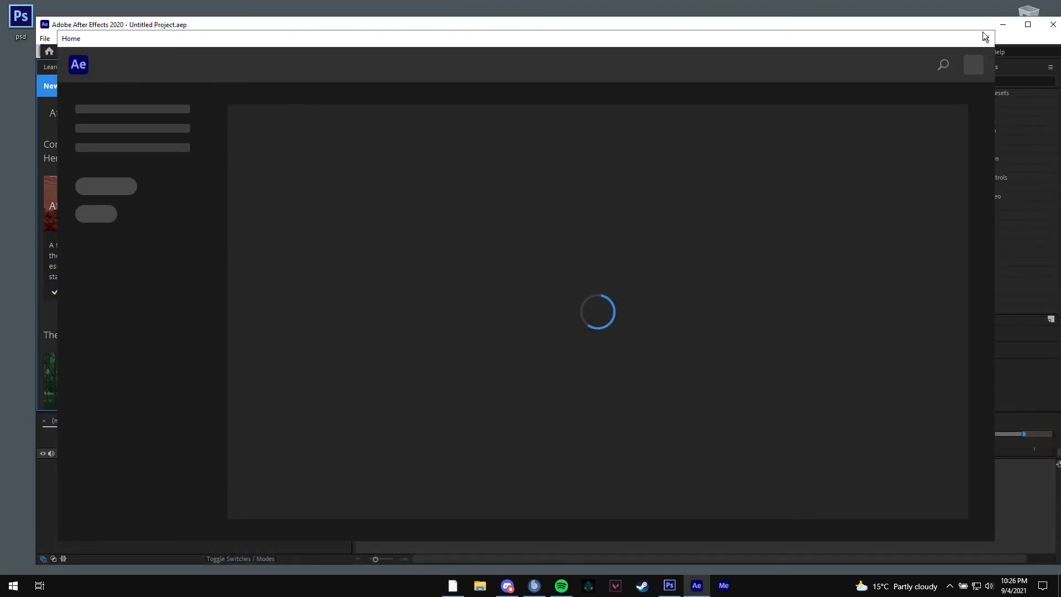
click(986, 34)
Import the psd file from the desktop with its layers and make a new composition from the imported psd composition
drag(18, 20, 578, 242)
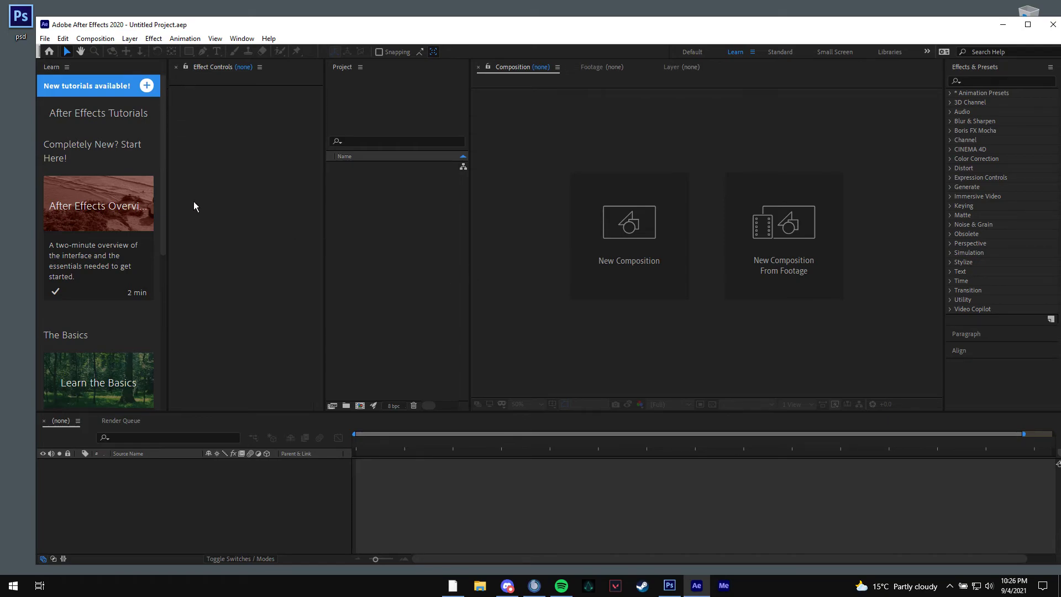
drag(22, 25, 443, 261)
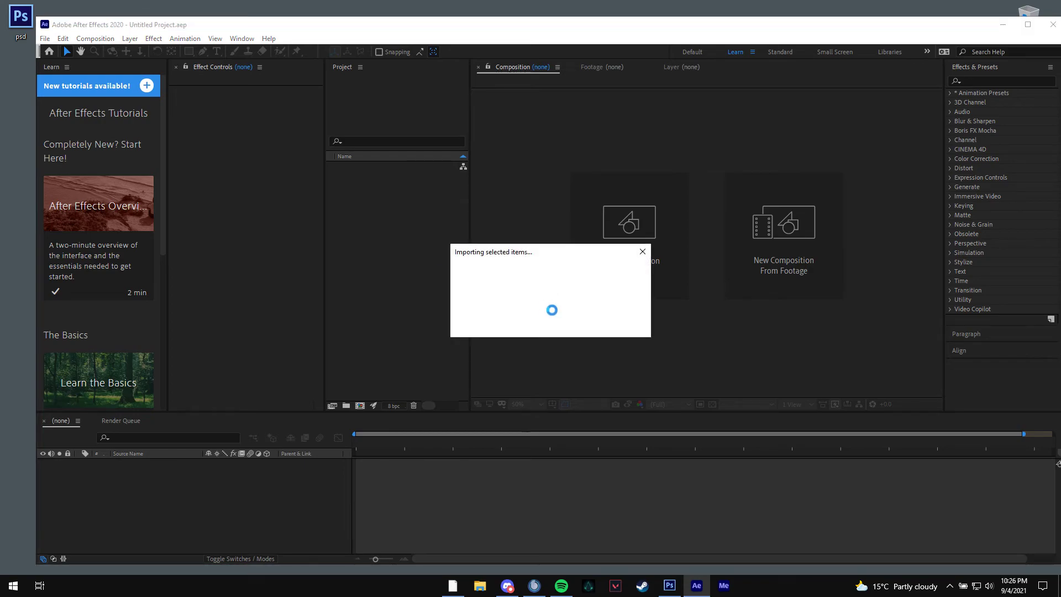
click(572, 365)
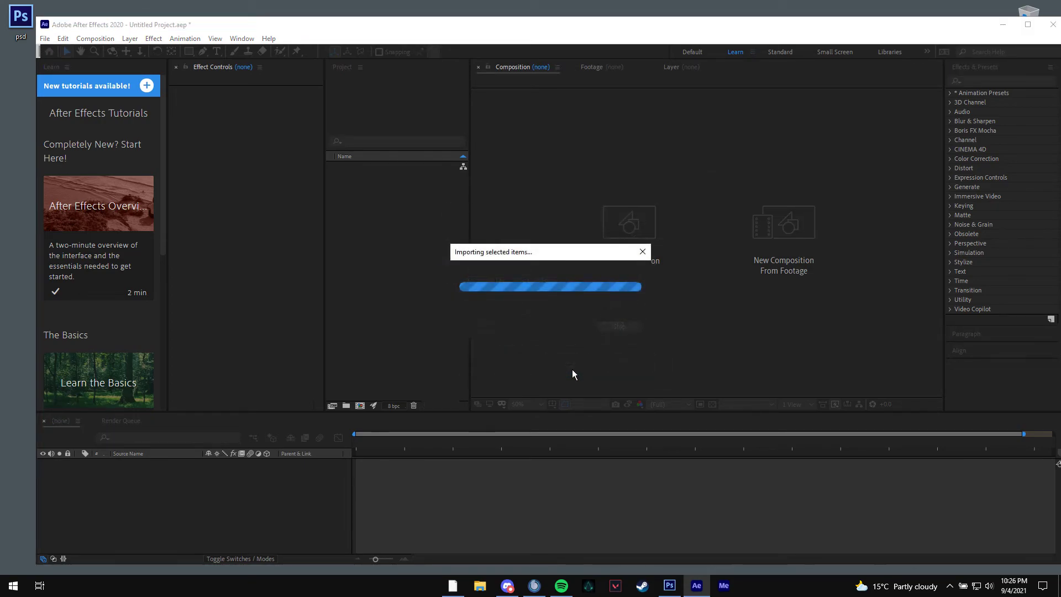
drag(354, 166, 220, 492)
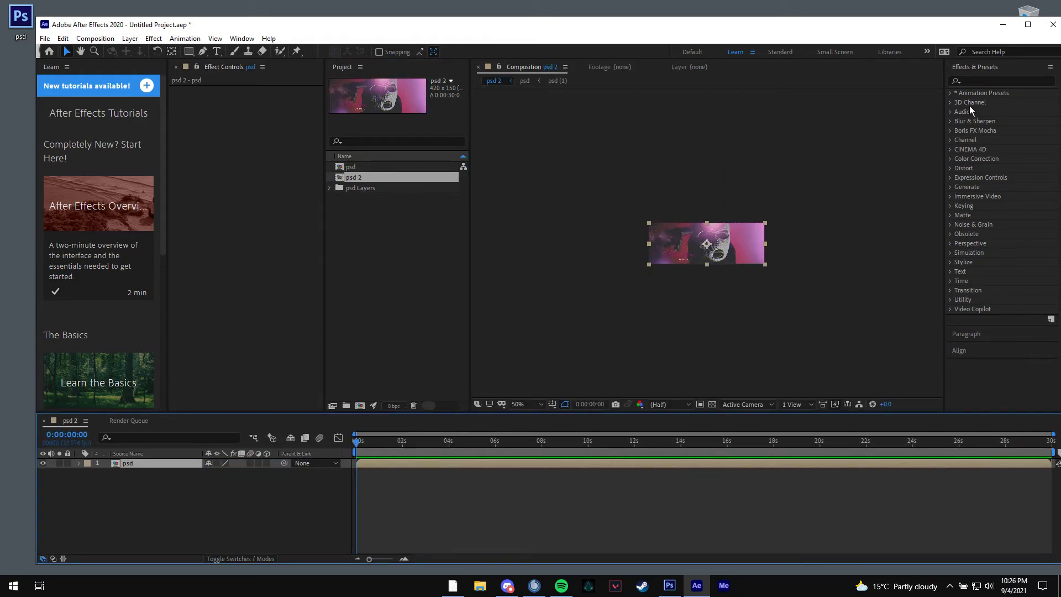
Find the Video Copilot Twitch effect and apply it to the psd layer
click(988, 84)
text(twitc)
drag(983, 103, 576, 255)
scroll(545, 247, up, 2)
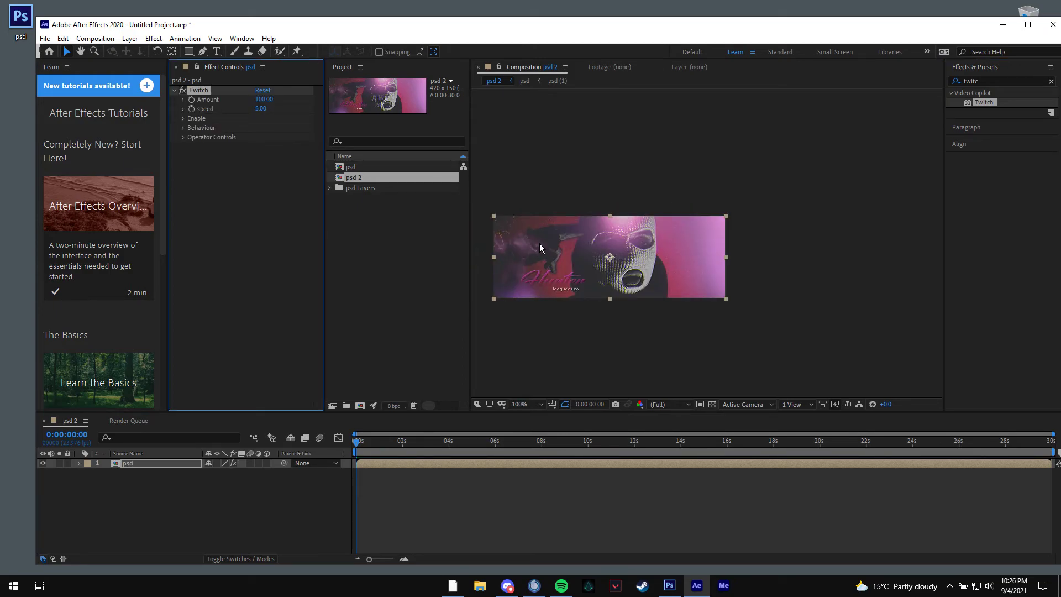
right_click(563, 250)
click(618, 173)
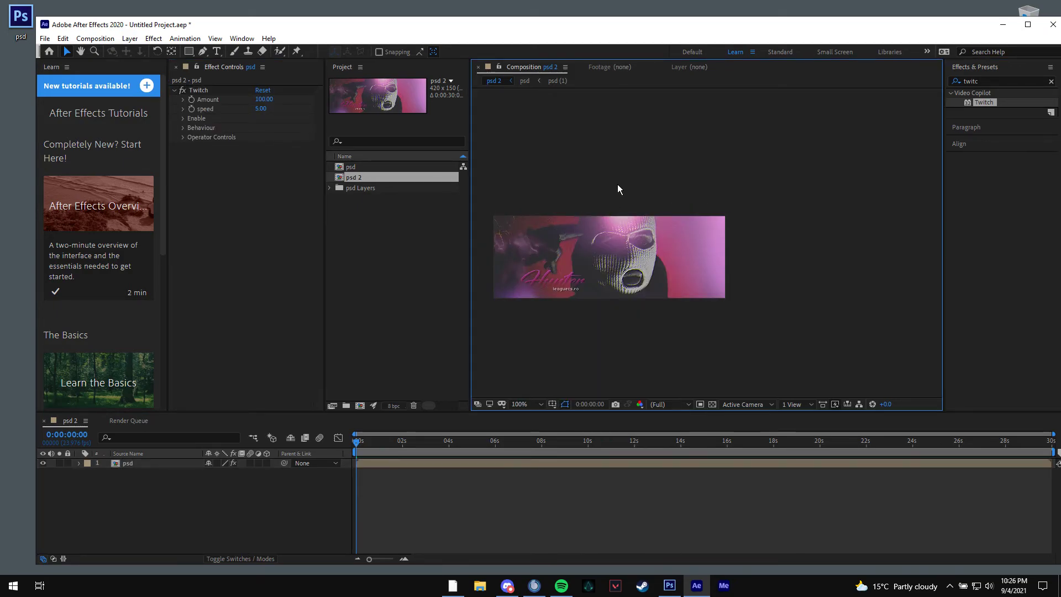
click(544, 405)
click(549, 308)
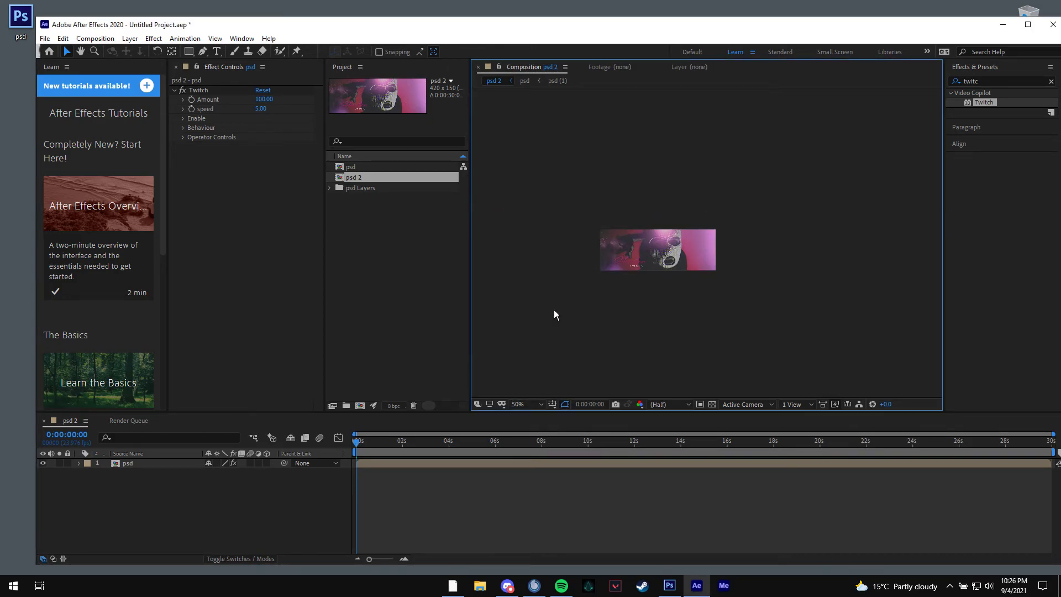
right_click(613, 263)
right_click(563, 329)
click(519, 404)
click(534, 332)
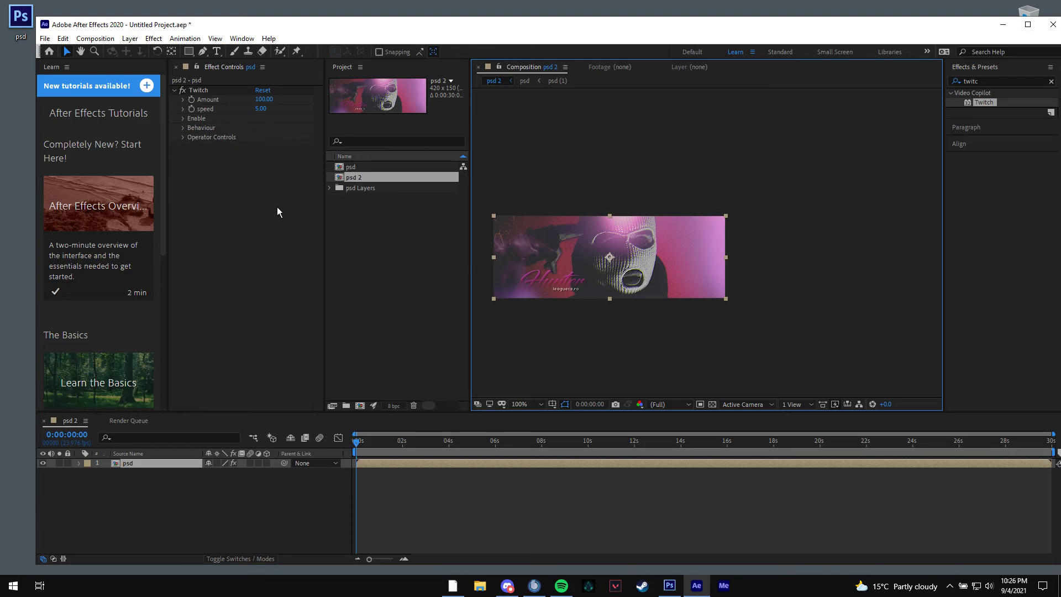
Set the Twitch speed to 1.00 and enable its Color, Light and Slide operators
click(261, 109)
key(Return)
click(183, 119)
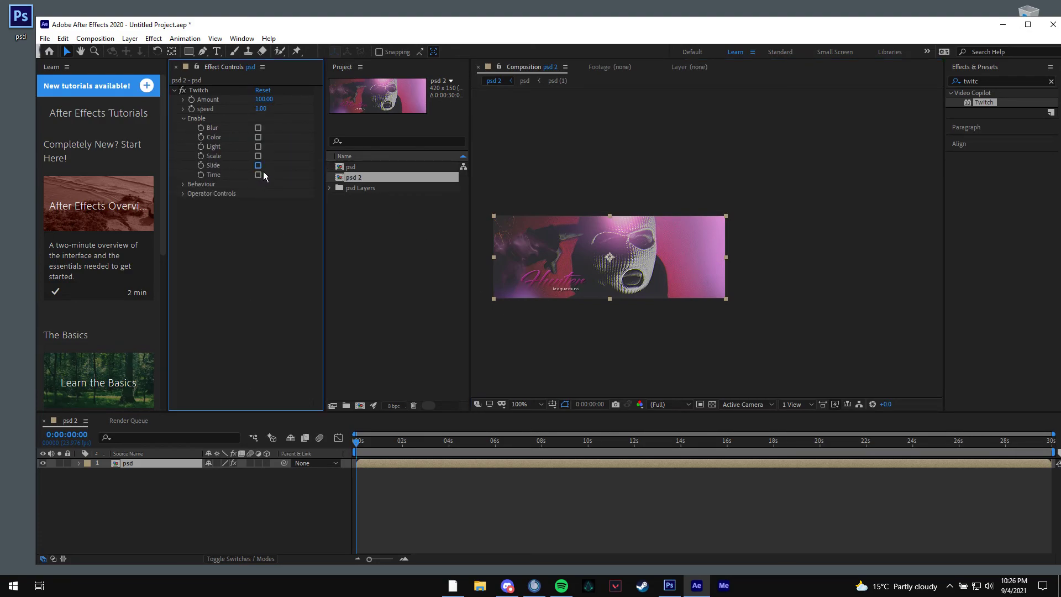
click(259, 165)
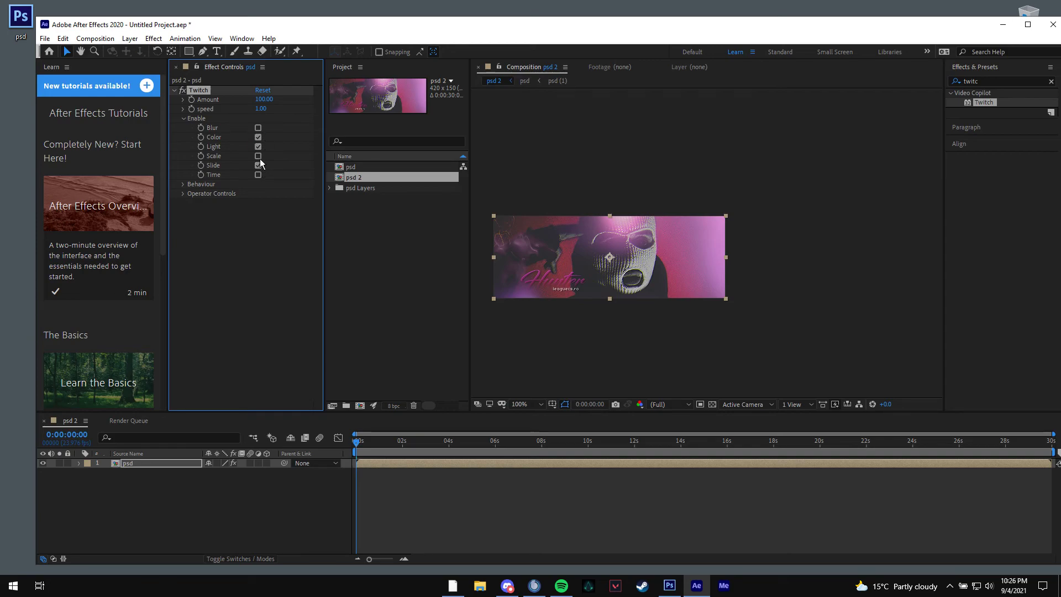
Set the Twitch Colorize colour to a dark red sampled from the banner
click(194, 213)
click(260, 241)
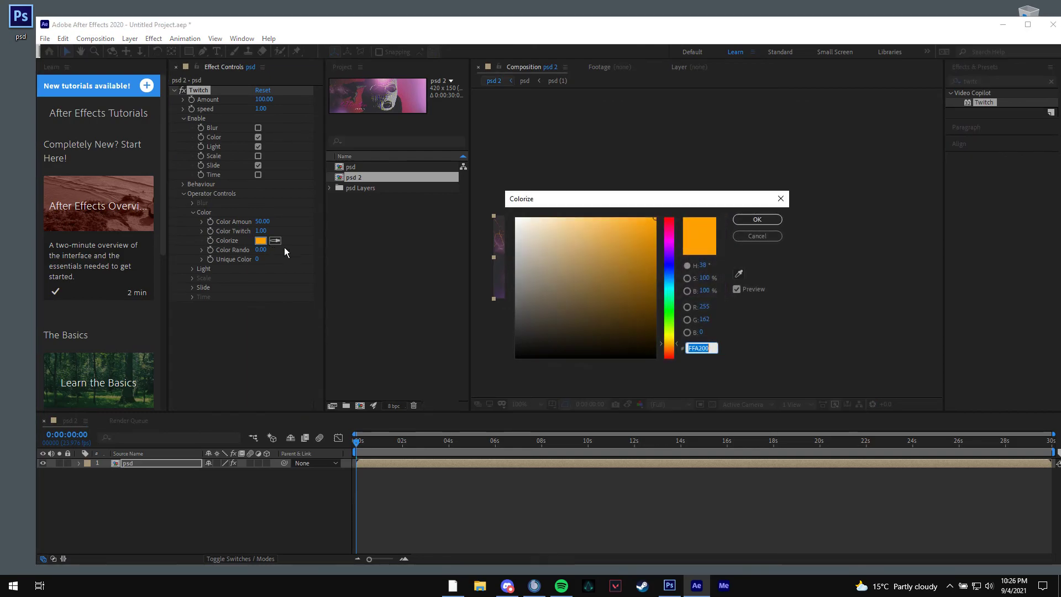
click(756, 241)
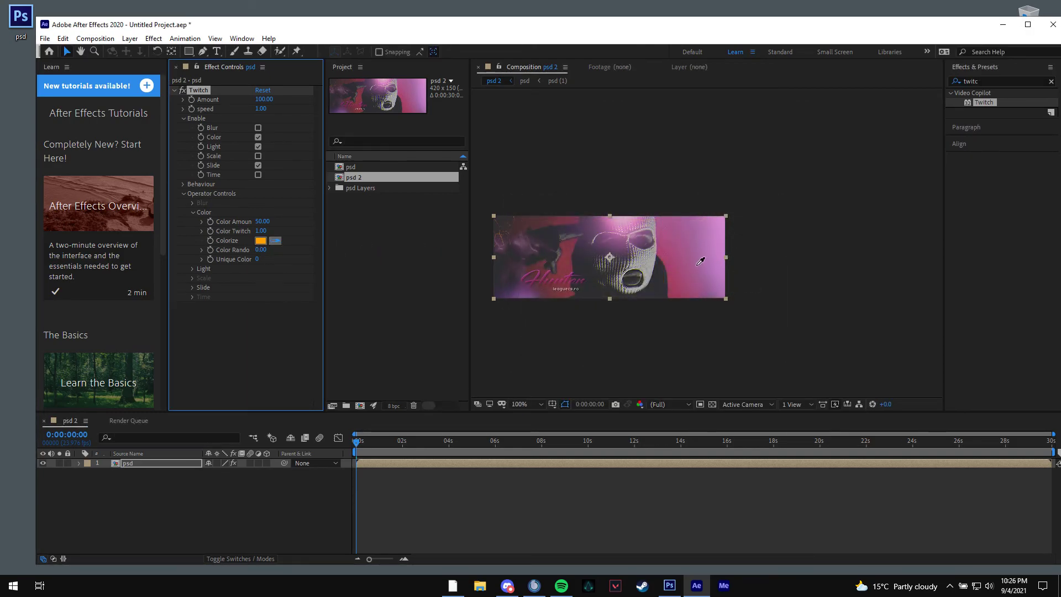
click(567, 270)
Set the Twitch effect's Slide Amount to 10
click(198, 291)
click(197, 292)
click(197, 292)
click(261, 296)
text(10)
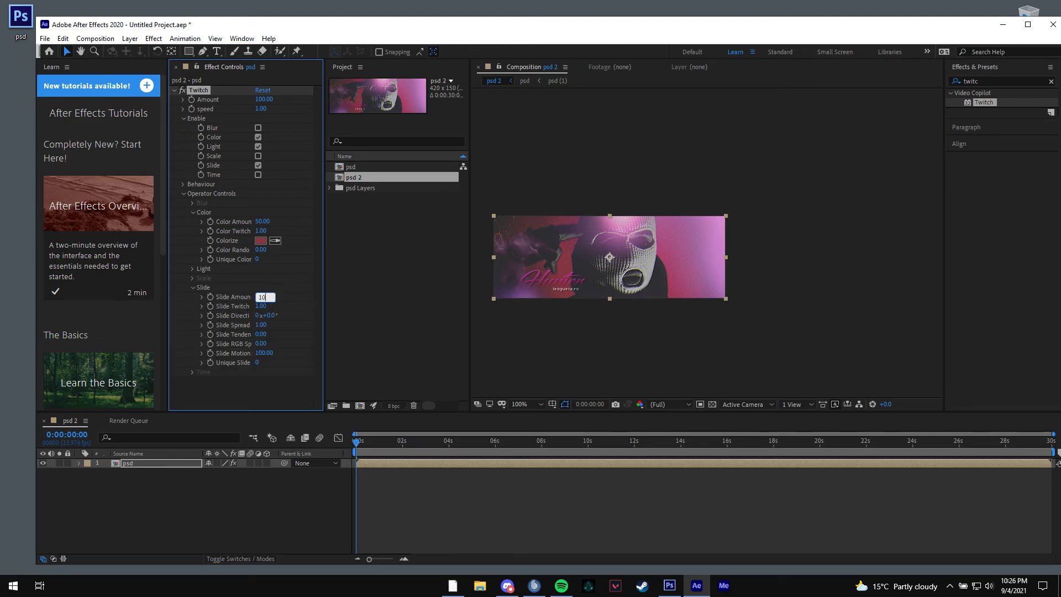
Shorten the work area to about 6 seconds and preview the animation
drag(1053, 452, 502, 458)
key(space)
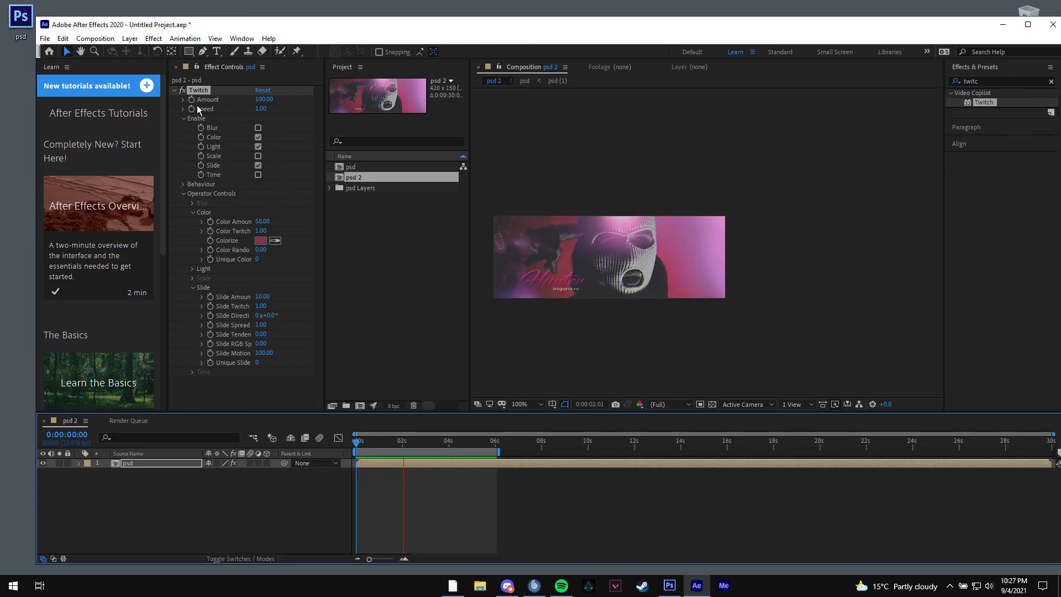
Save the After Effects project under the name psd
click(96, 38)
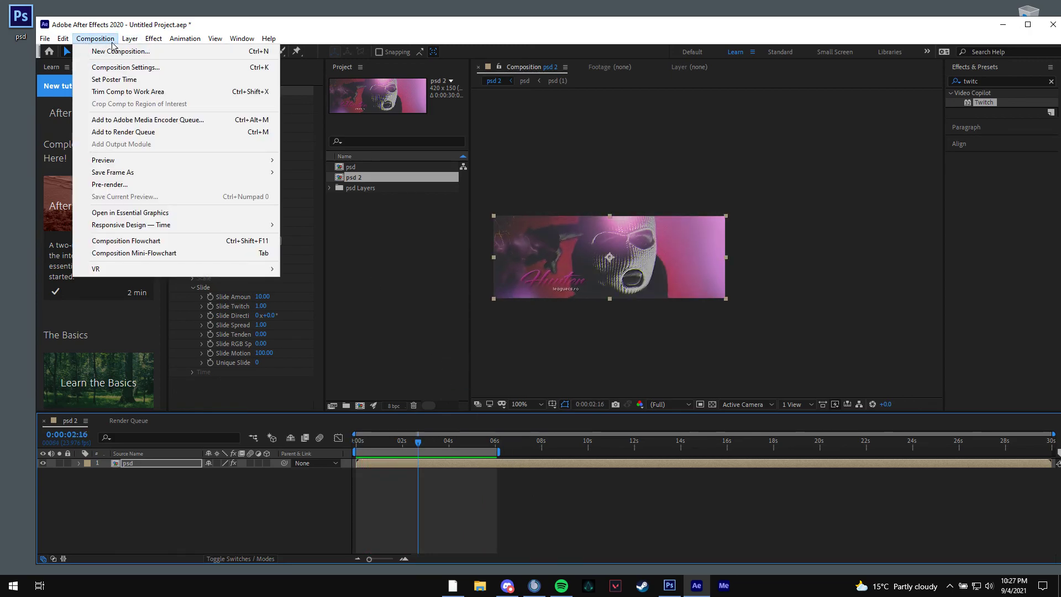
mouse_move(72, 44)
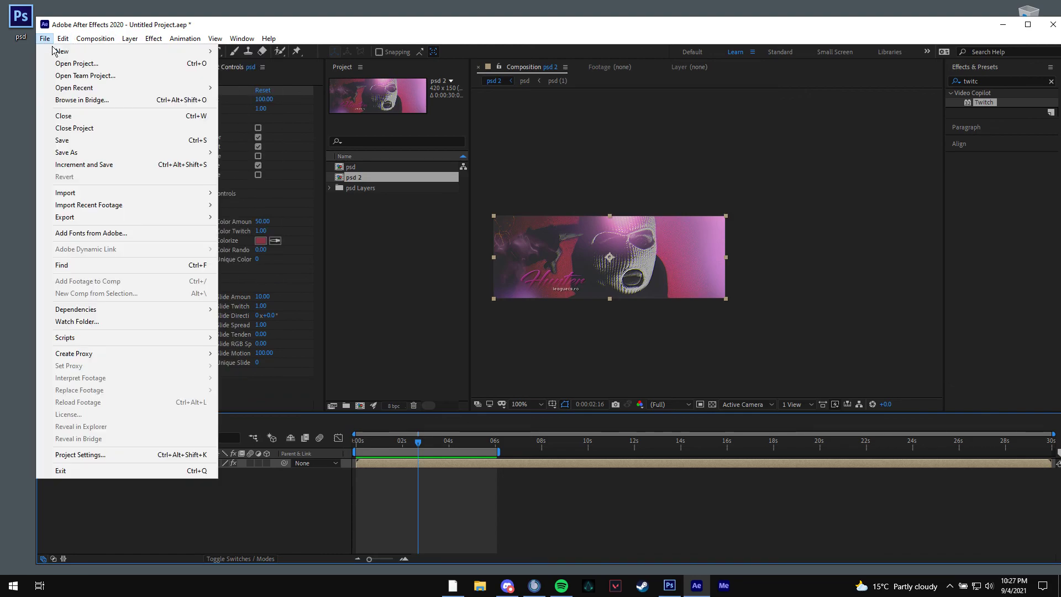
click(114, 145)
text(psd)
key(Return)
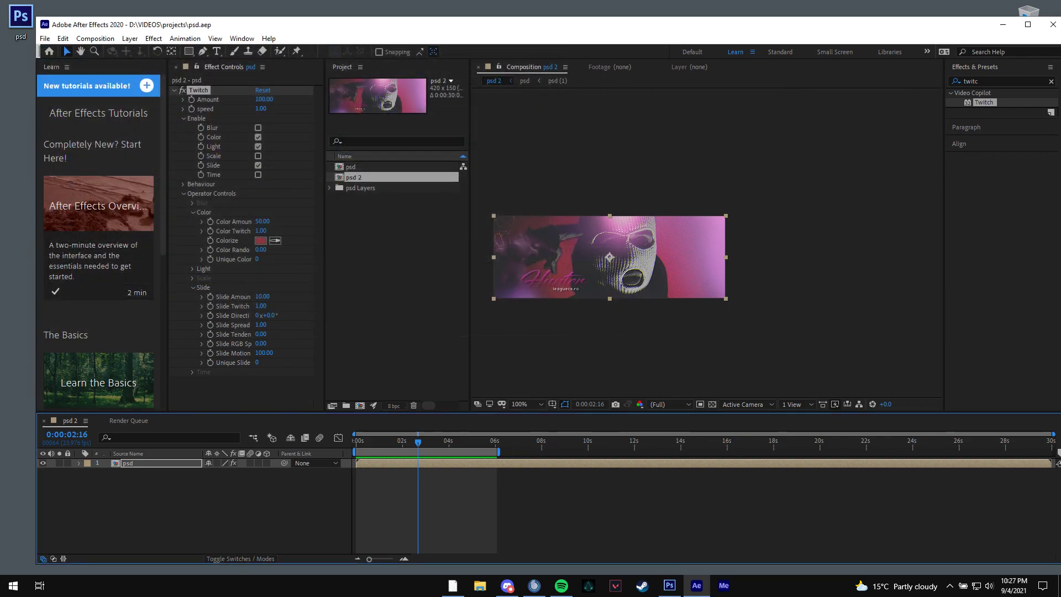